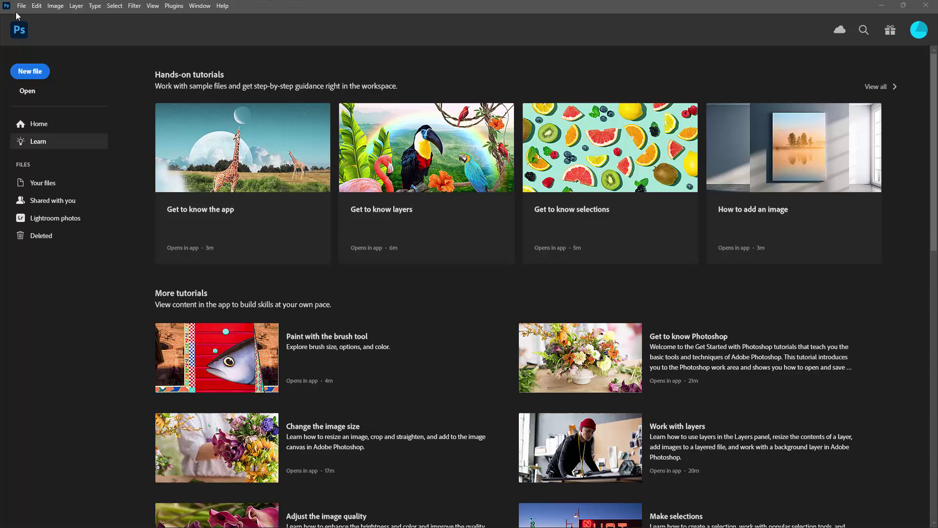
# Step: Open watercolor flowers.jpg from the recent files and zoom in slightly
pyautogui.click(21, 6)
pyautogui.moveTo(43, 69)
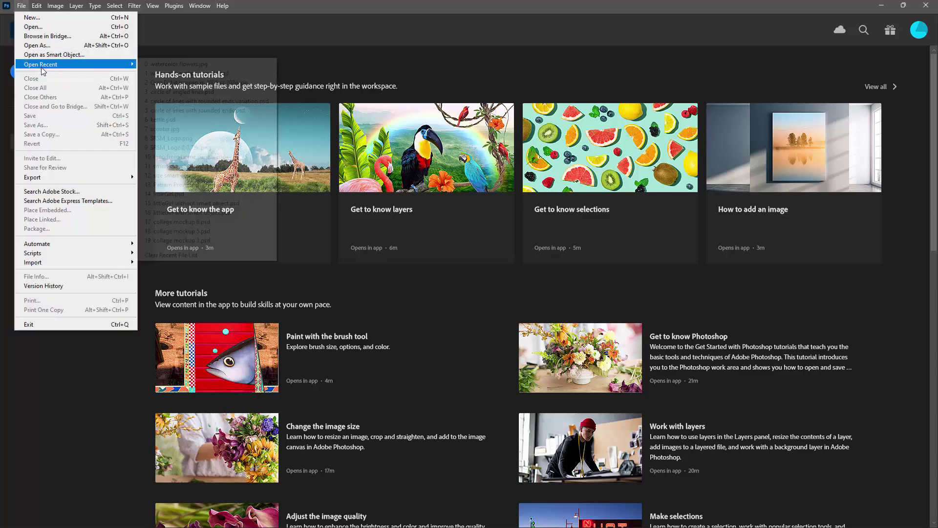
pyautogui.click(146, 65)
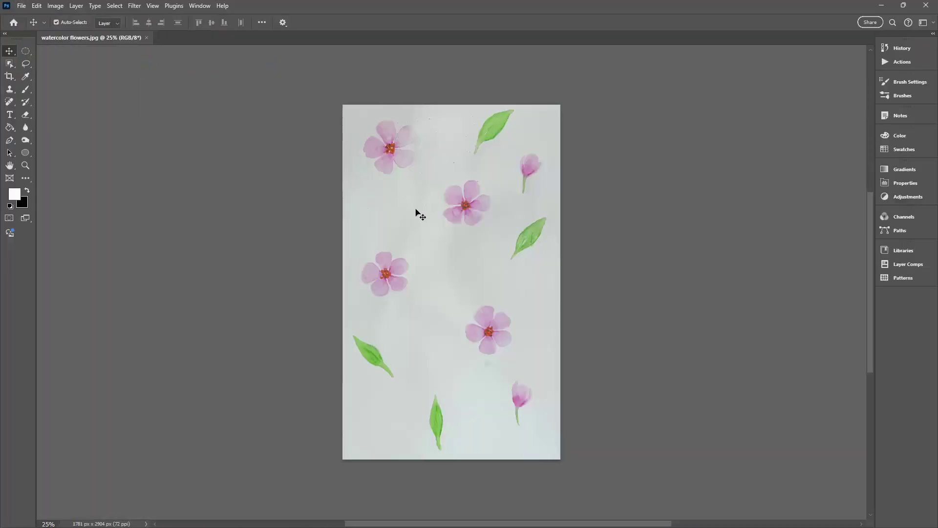
pyautogui.hotkey('ctrl', '+')
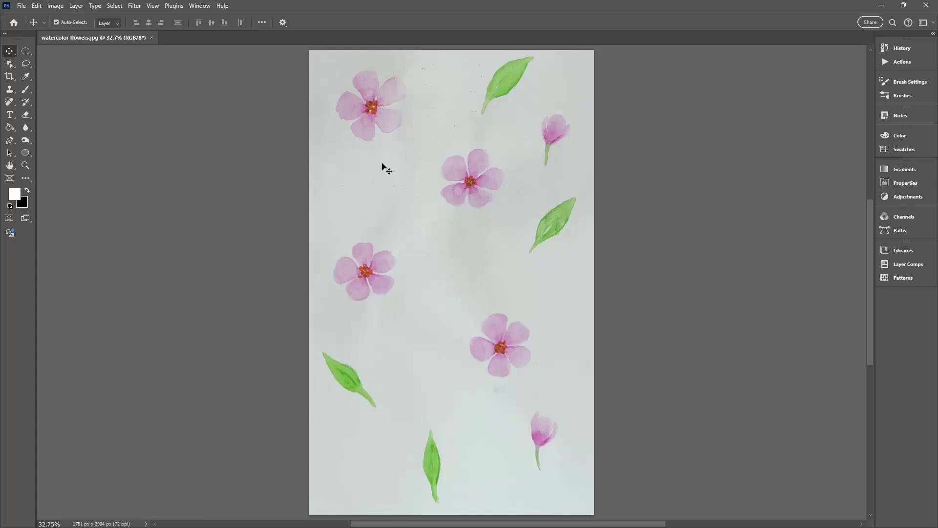
# Step: Show the Layers panel, unlock the Background into Layer 0 and add Layer 1 beneath it
pyautogui.click(199, 5)
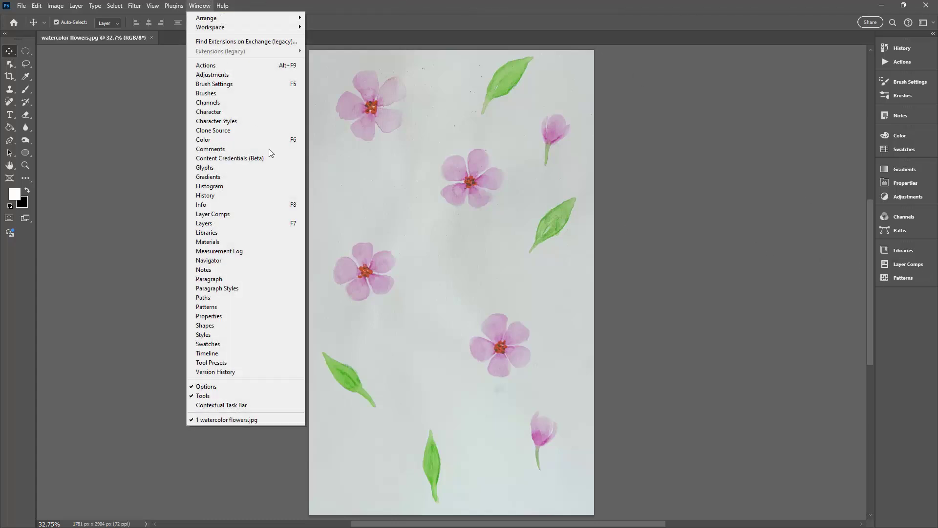
pyautogui.click(283, 225)
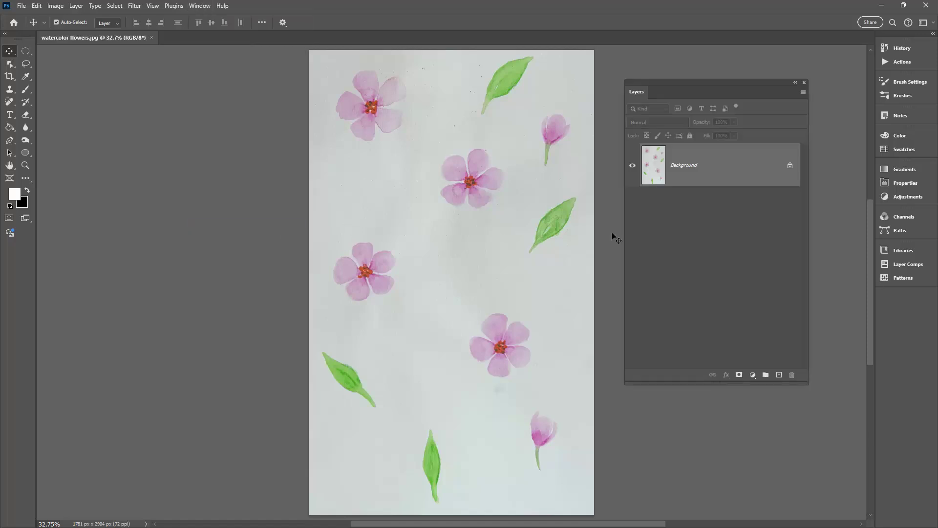
pyautogui.click(790, 166)
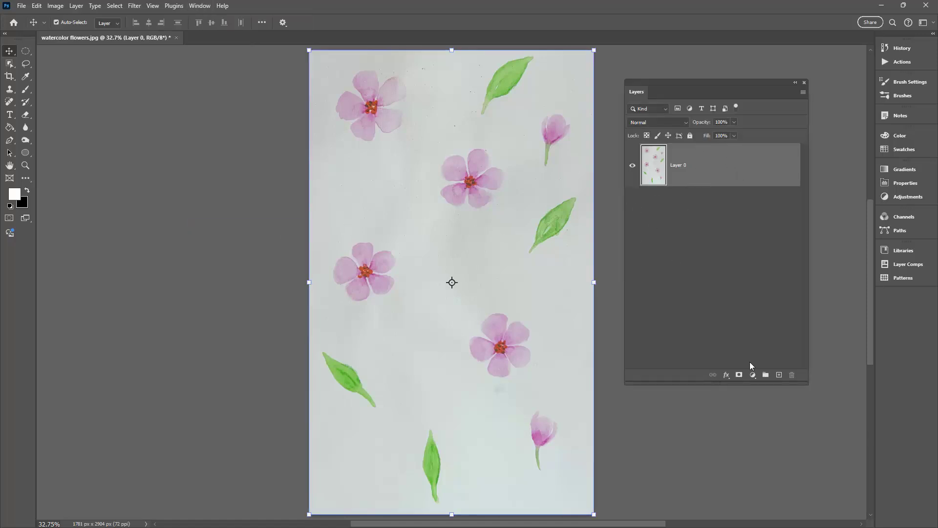
pyautogui.click(779, 374)
pyautogui.moveTo(692, 174); pyautogui.dragTo(698, 252)
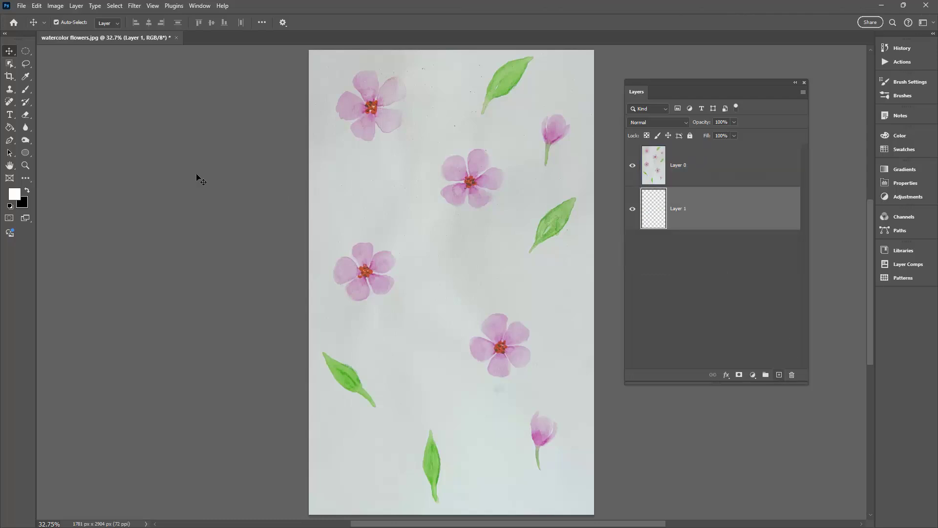
# Step: Fill Layer 1 with solid white using the Paint Bucket, then reselect Layer 0
pyautogui.click(19, 197)
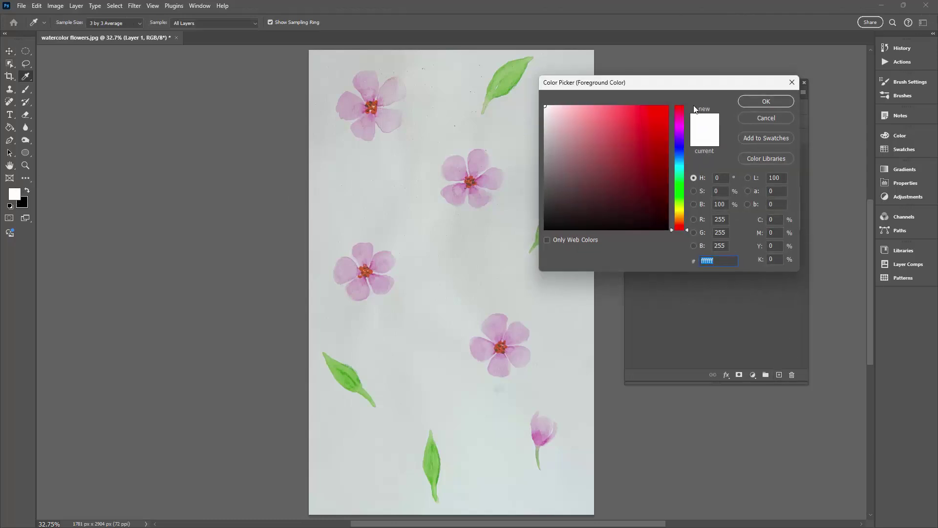
pyautogui.click(765, 101)
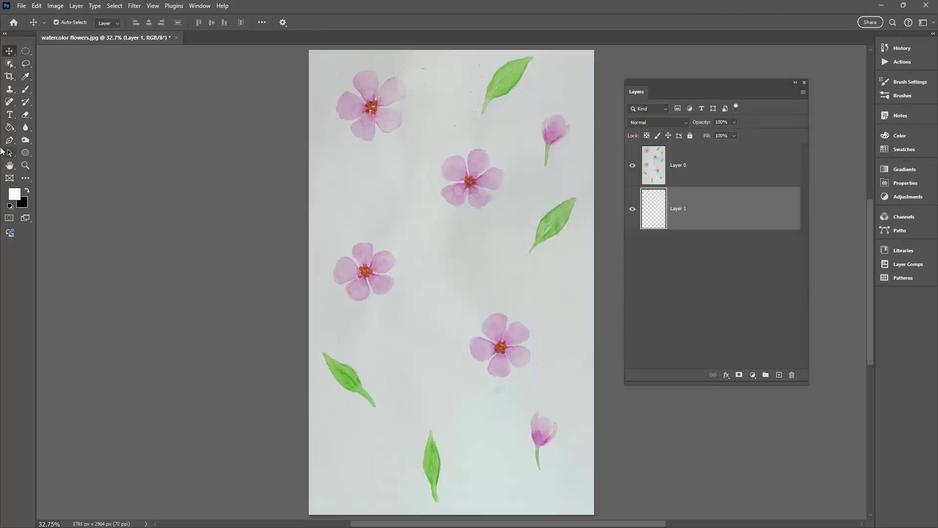
pyautogui.click(9, 128)
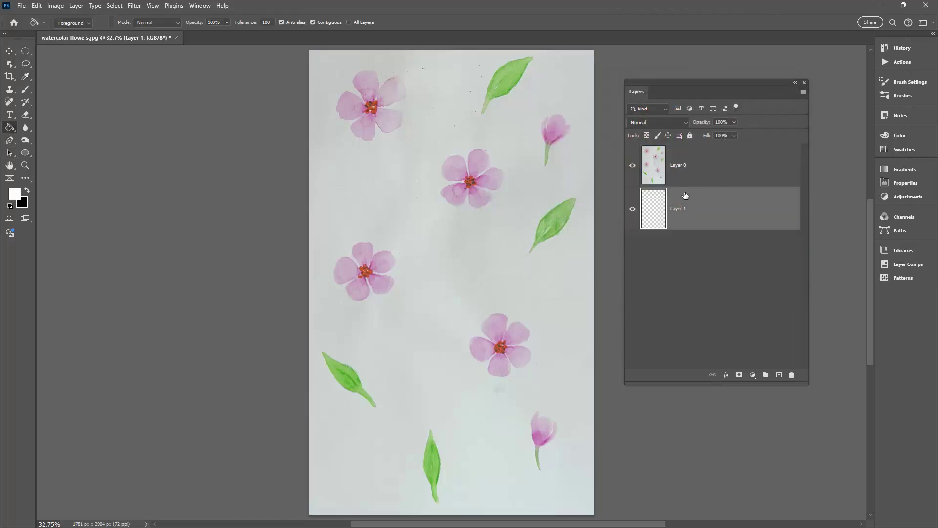
pyautogui.click(516, 252)
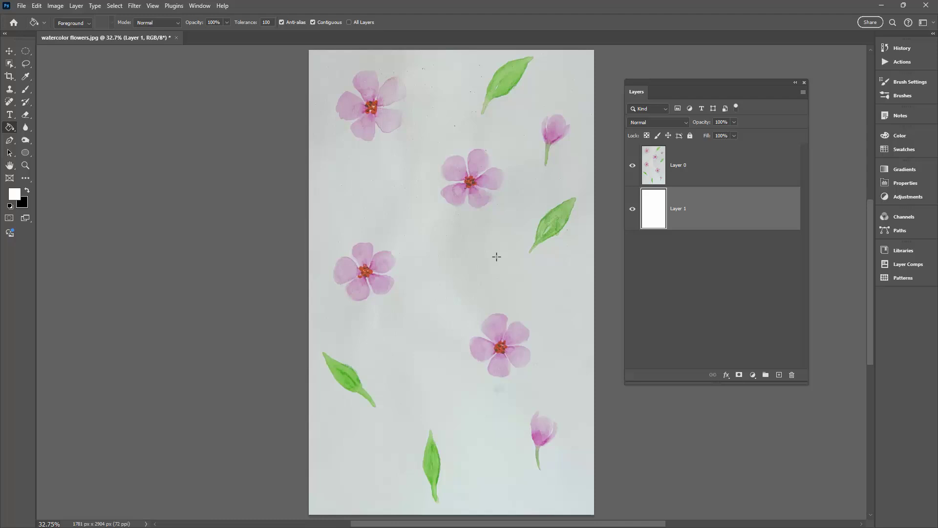
pyautogui.click(633, 166)
pyautogui.click(633, 166)
pyautogui.click(680, 172)
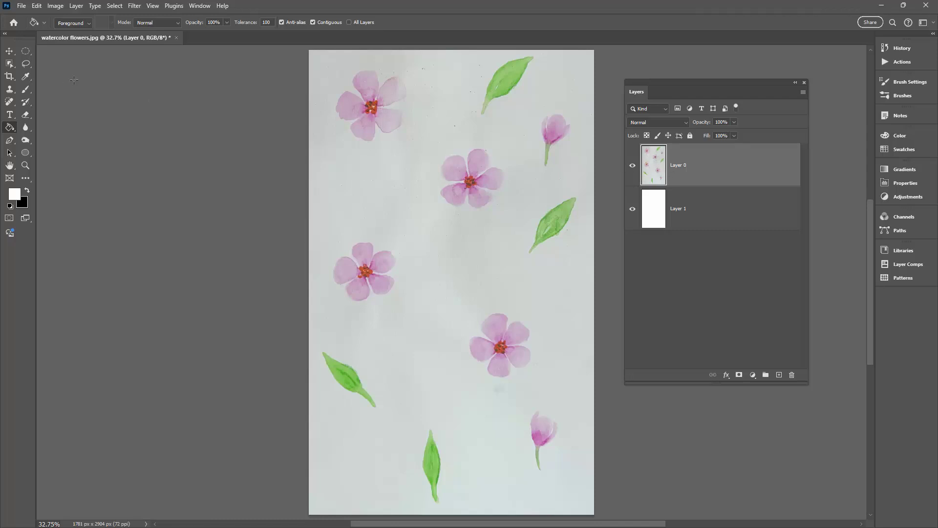
# Step: With Object Selection, select the top-left flower, top leaf, upper-right bud and centre flower
pyautogui.click(9, 65)
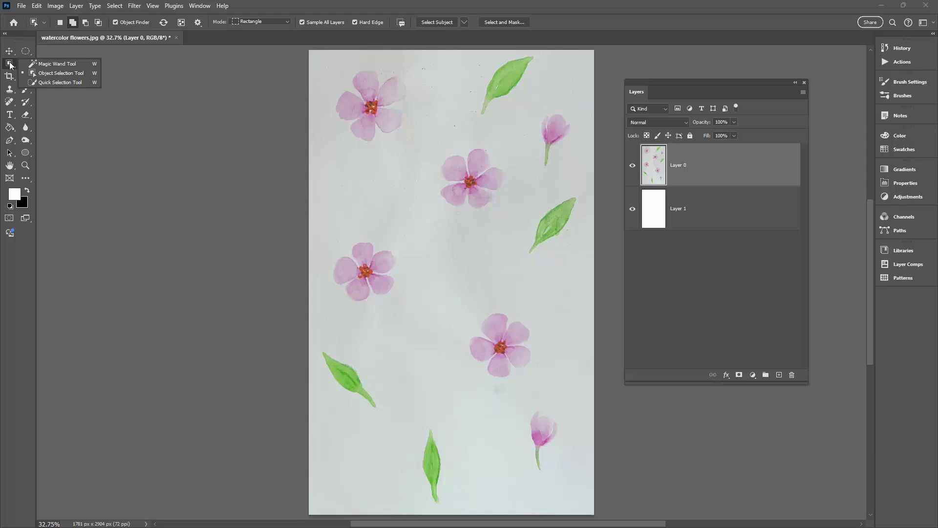
pyautogui.click(48, 63)
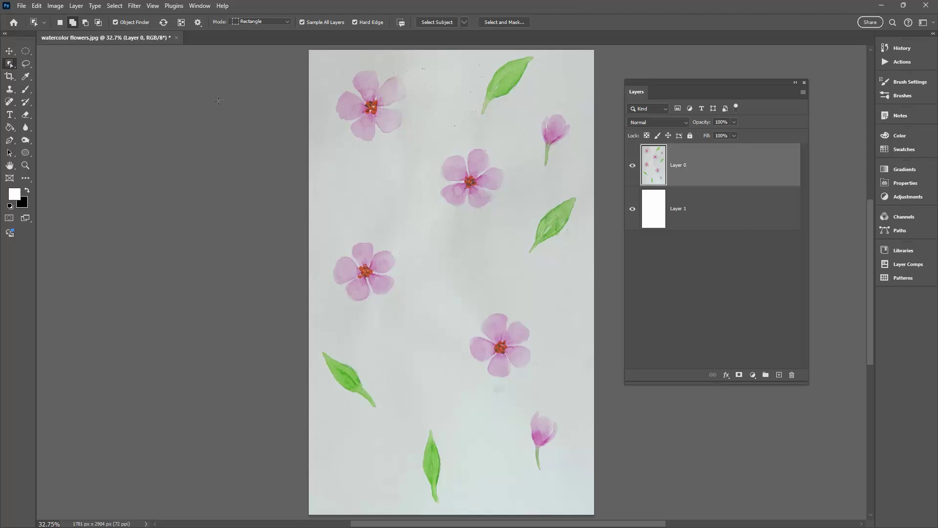
pyautogui.click(349, 104)
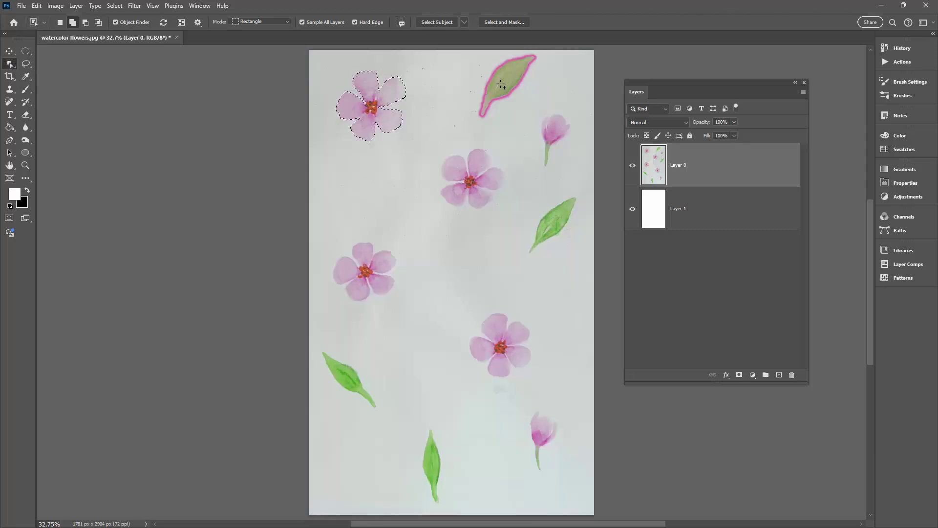
pyautogui.click(504, 84)
pyautogui.click(563, 138)
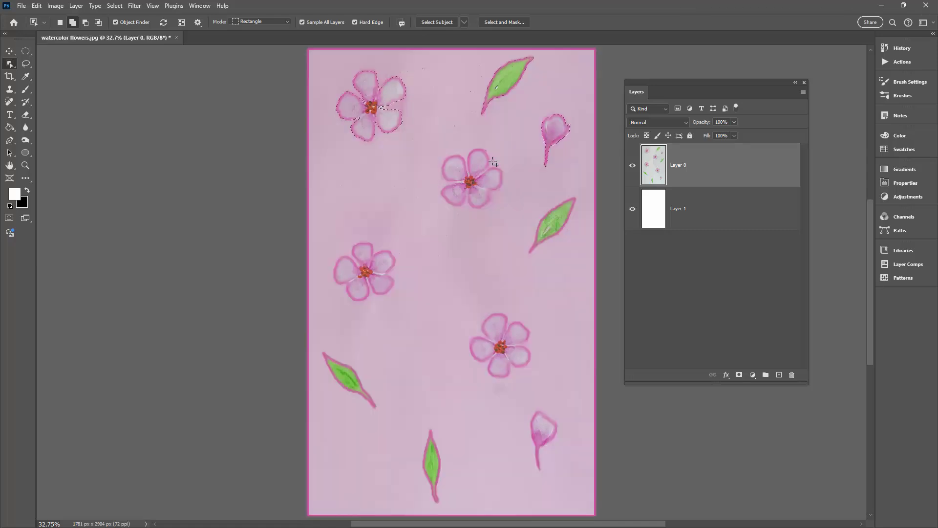
pyautogui.click(526, 203)
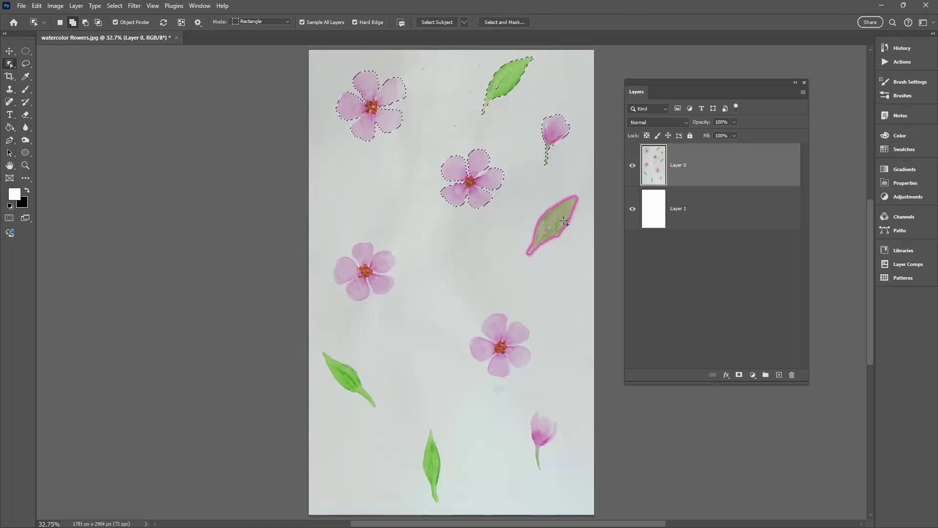
# Step: Add the right leaf, bottom-left leaf and bottom-centre leaf to the selection
pyautogui.click(523, 243)
pyautogui.moveTo(361, 290); pyautogui.dragTo(363, 288)
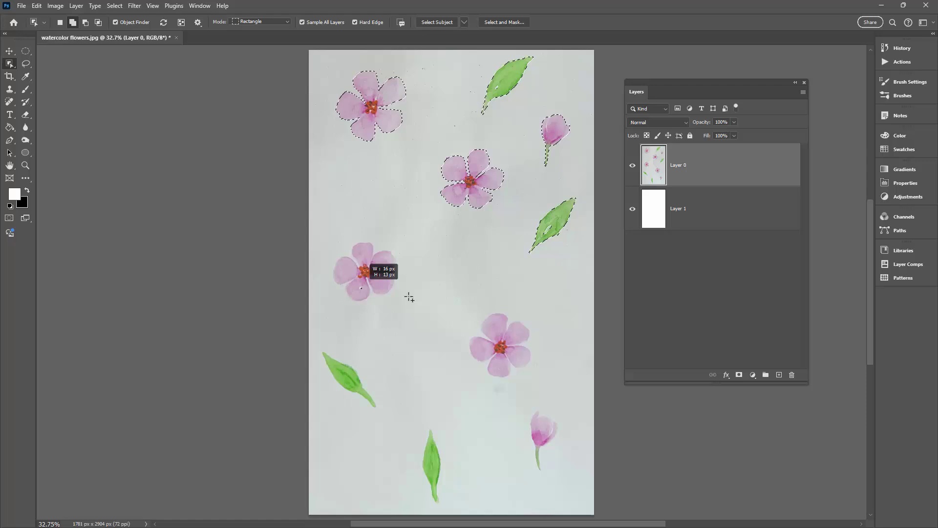
pyautogui.click(471, 206)
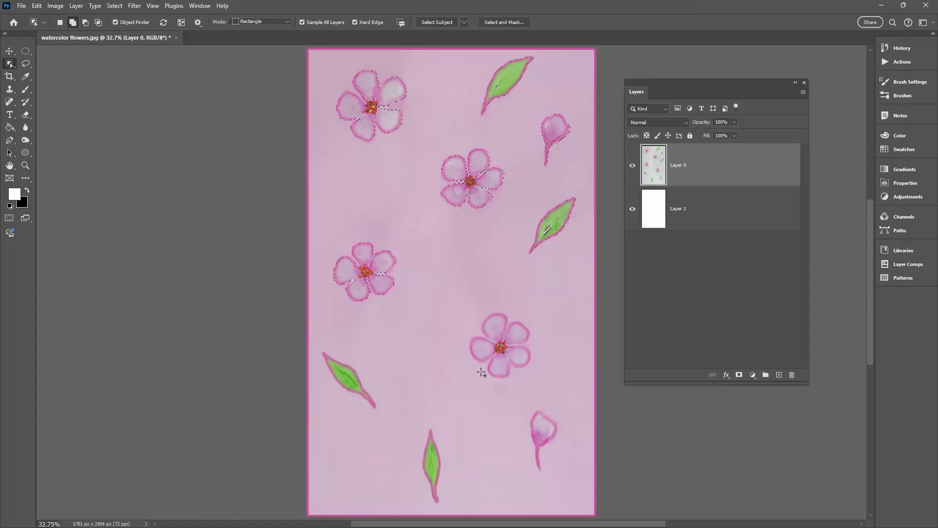
pyautogui.click(349, 384)
pyautogui.click(431, 462)
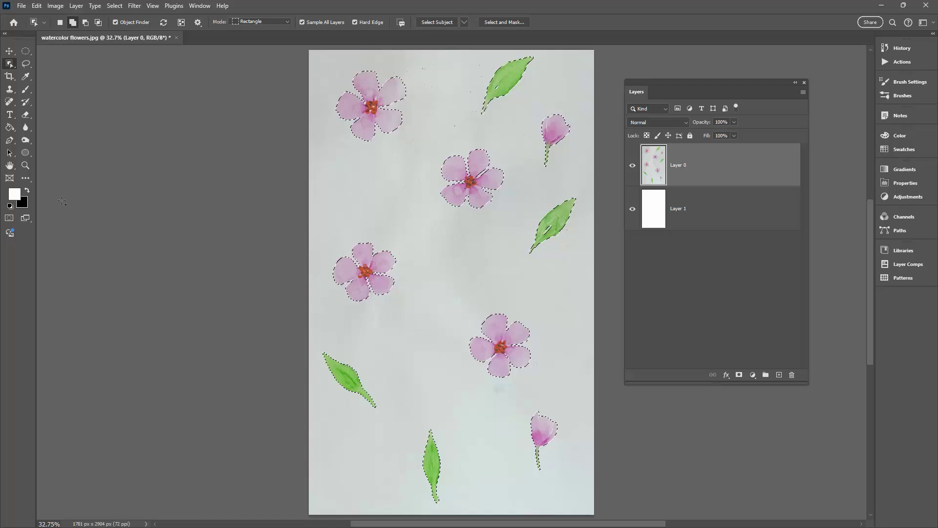
# Step: In Select and Mask, set Radius 2 px and Smooth 24, keeping Feather at 0.0 px
pyautogui.click(495, 21)
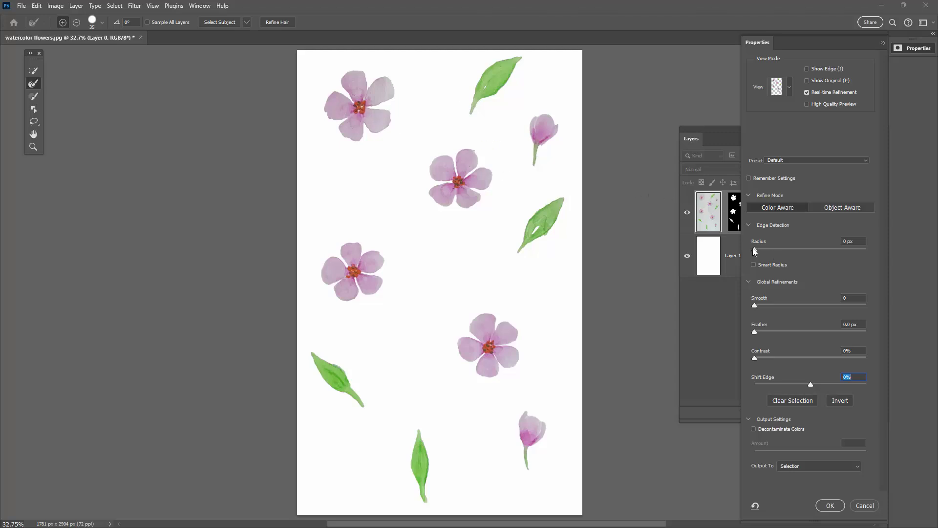
pyautogui.moveTo(753, 248)
pyautogui.mouseDown()
pyautogui.moveTo(774, 254)
pyautogui.moveTo(766, 256)
pyautogui.mouseUp()
pyautogui.click(755, 307)
pyautogui.moveTo(754, 304); pyautogui.dragTo(764, 304)
pyautogui.moveTo(782, 305); pyautogui.dragTo(781, 305)
pyautogui.moveTo(754, 334); pyautogui.dragTo(810, 328)
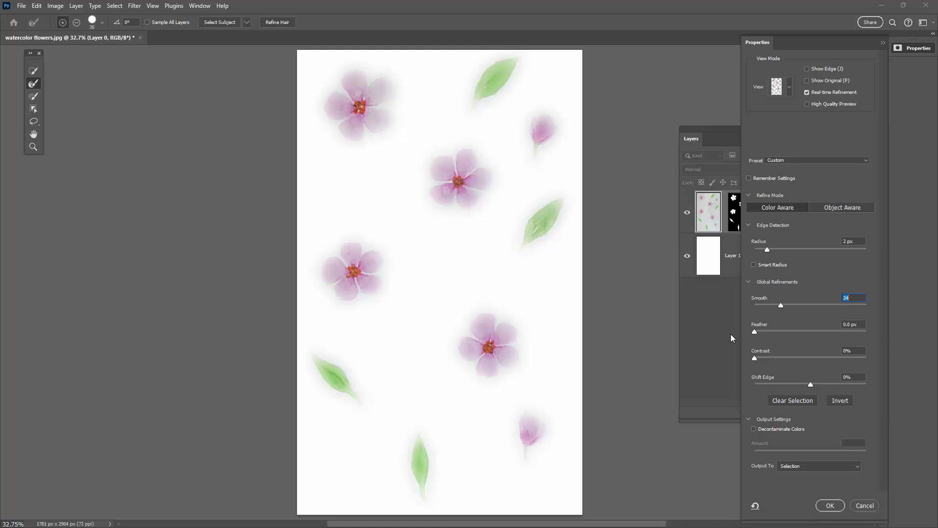
pyautogui.click(754, 332)
# Step: Set Contrast 17% and Shift Edge -4%, outputting to a new layer with layer mask
pyautogui.moveTo(756, 358); pyautogui.dragTo(772, 359)
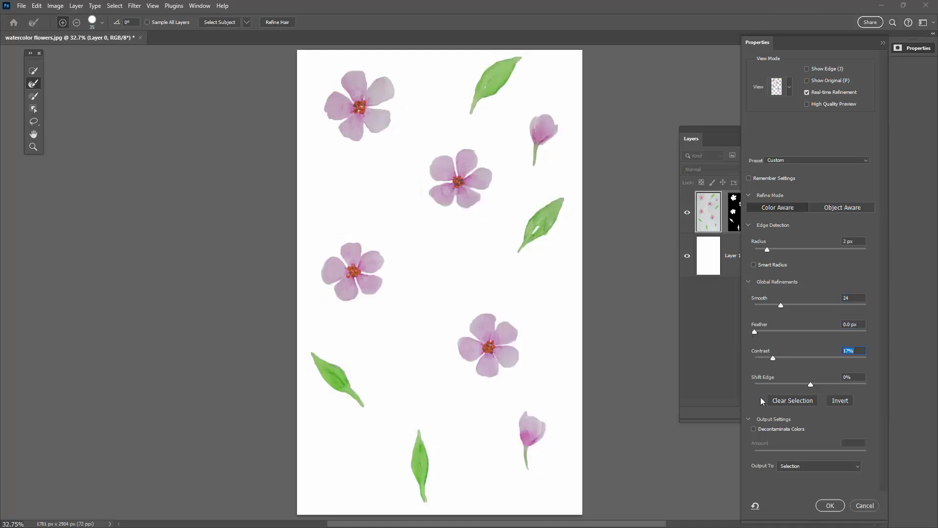
pyautogui.moveTo(811, 385); pyautogui.dragTo(700, 374)
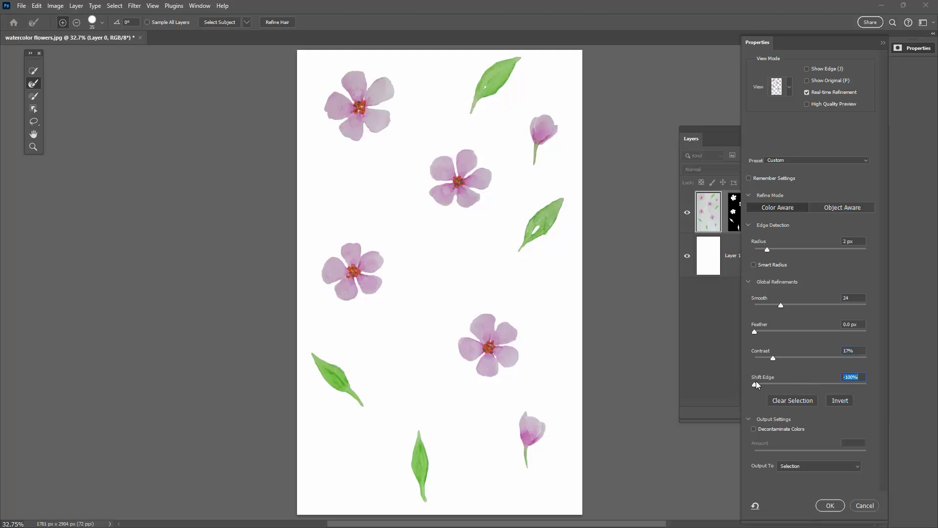
pyautogui.moveTo(755, 384); pyautogui.dragTo(809, 385)
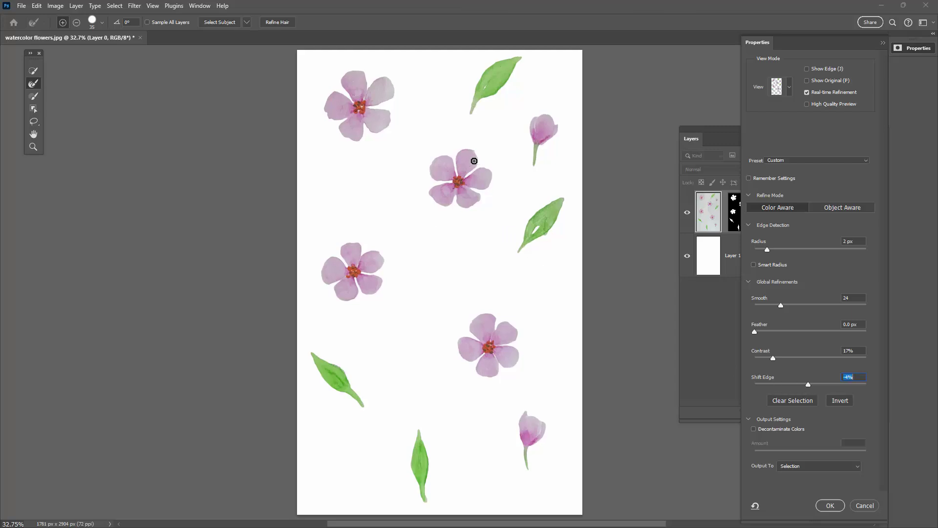
pyautogui.click(755, 428)
pyautogui.click(754, 428)
pyautogui.click(804, 466)
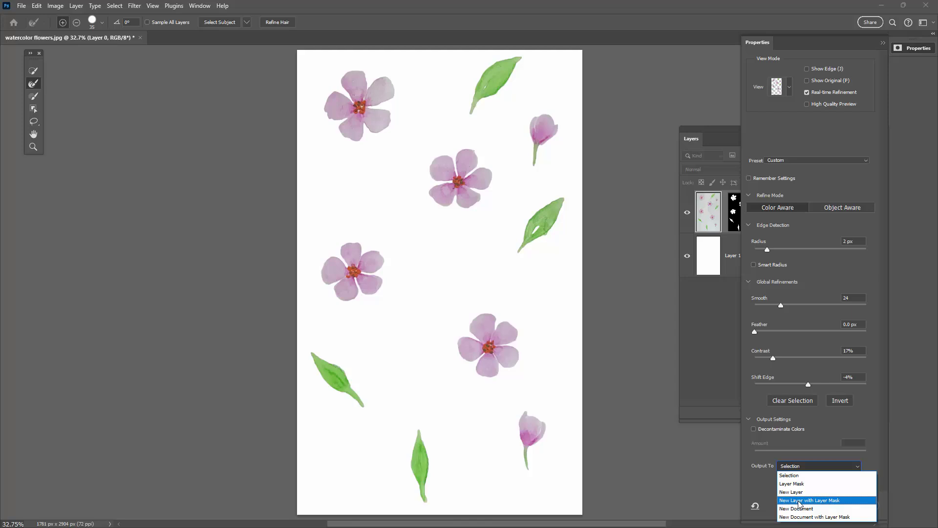
pyautogui.click(799, 501)
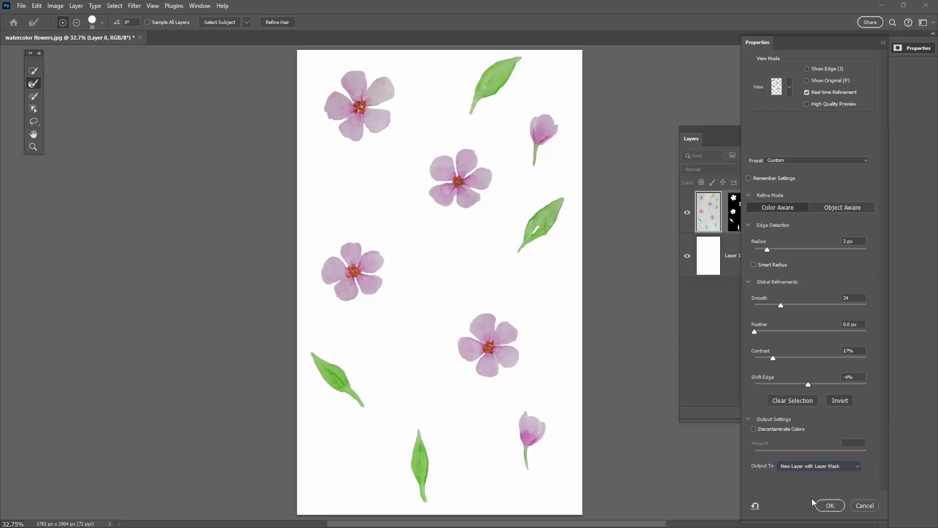
pyautogui.click(830, 505)
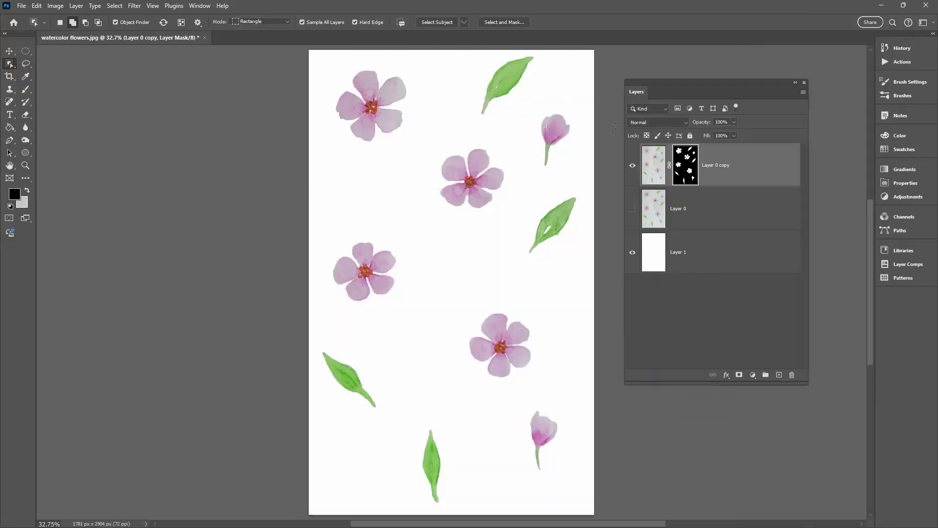
# Step: Apply Layer 0 copy's mask permanently by dragging it to the trash and choosing Apply
pyautogui.click(633, 167)
pyautogui.click(633, 167)
pyautogui.click(632, 253)
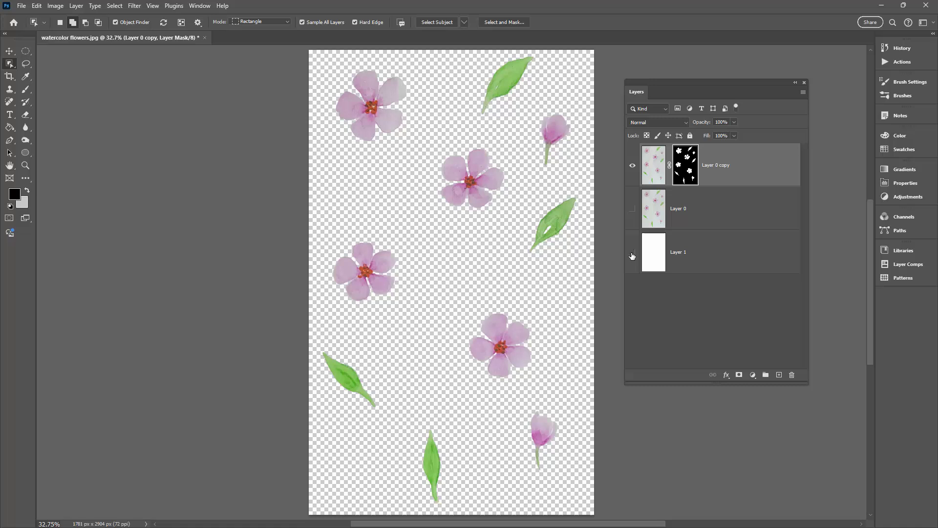
pyautogui.click(633, 253)
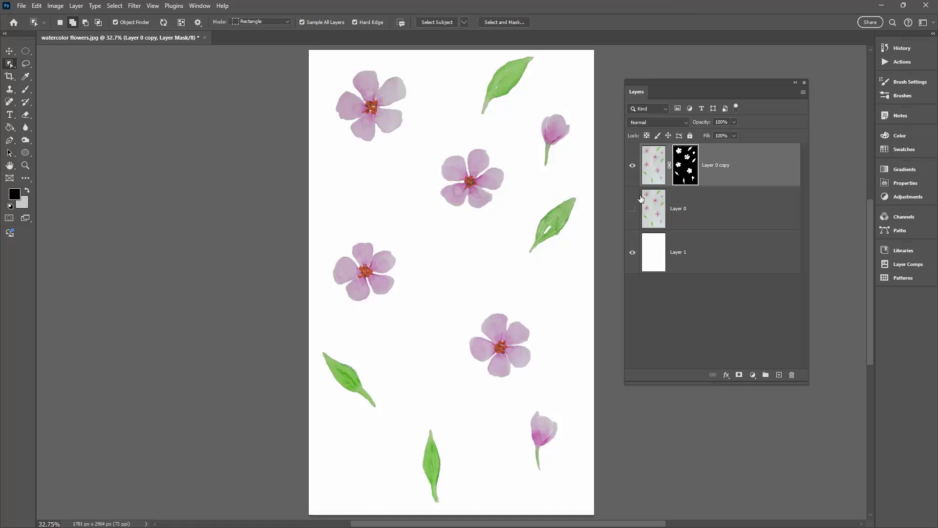
pyautogui.click(633, 167)
pyautogui.click(633, 166)
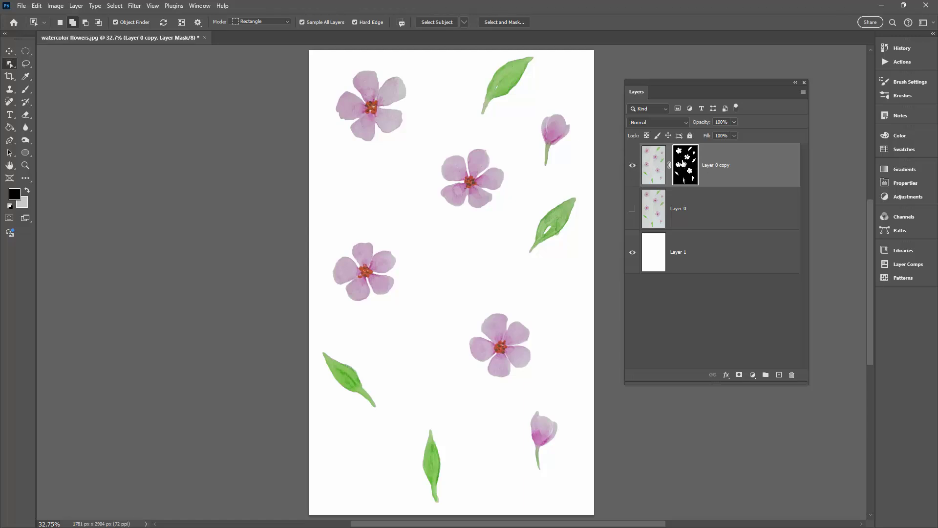
pyautogui.moveTo(684, 163); pyautogui.dragTo(793, 375)
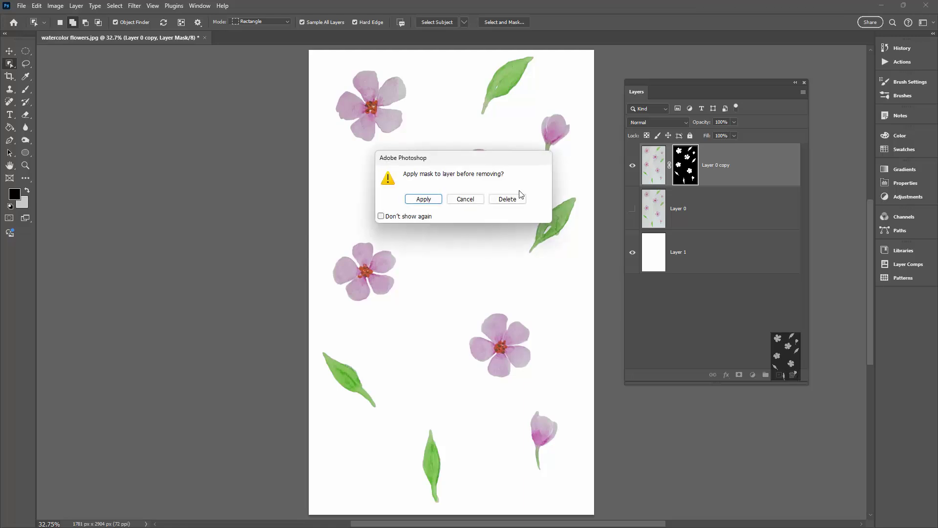
pyautogui.click(417, 201)
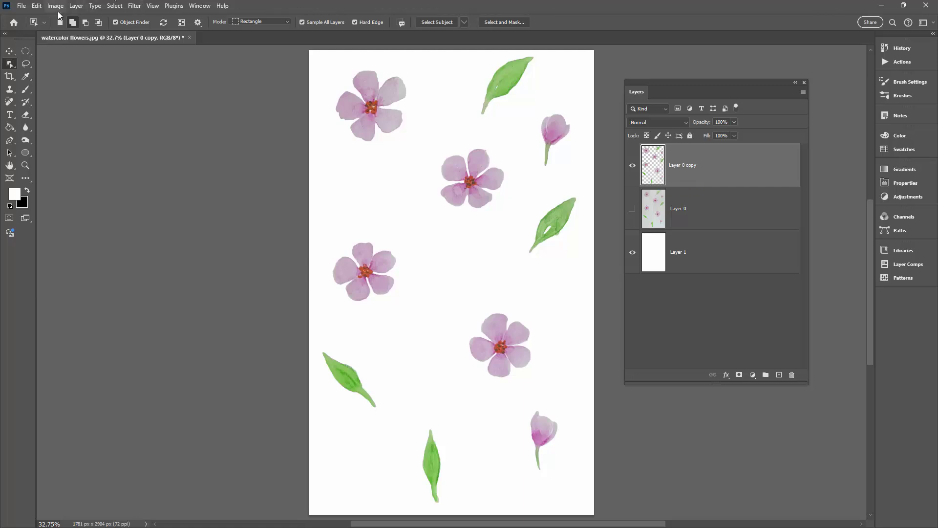
# Step: Add a Vibrance 1 adjustment layer with Vibrance +35 and Saturation +11
pyautogui.click(73, 6)
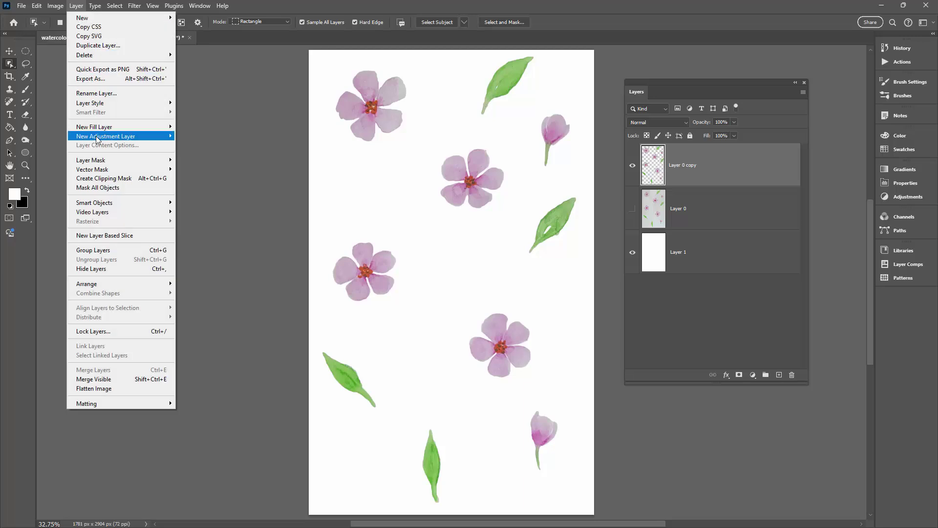
pyautogui.moveTo(97, 141)
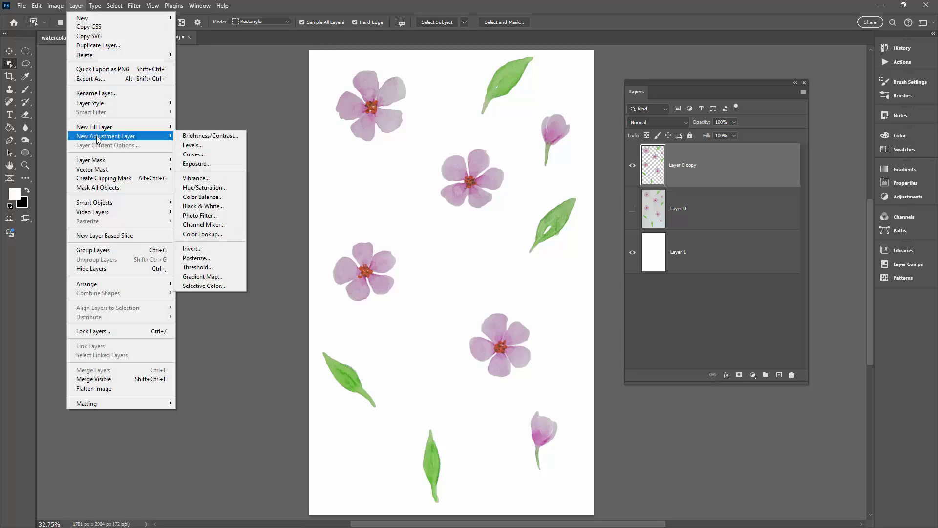
pyautogui.click(203, 178)
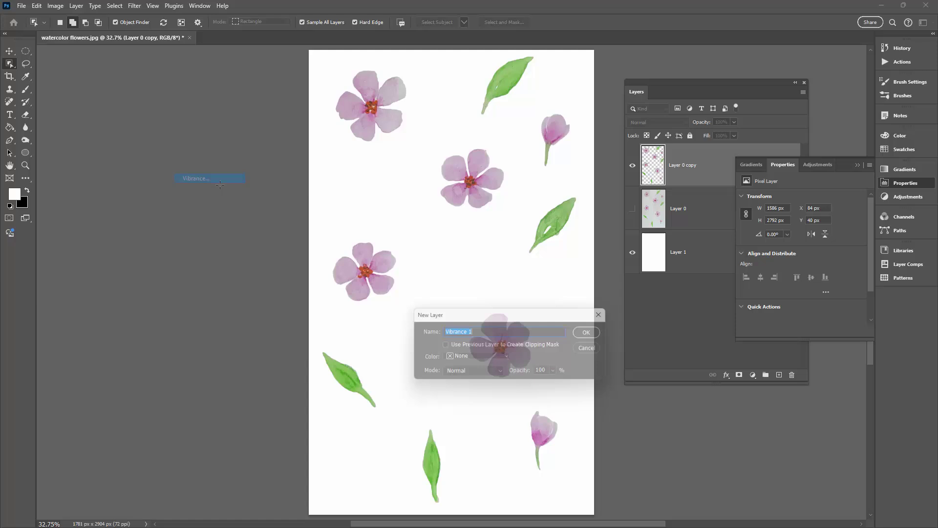
pyautogui.click(594, 332)
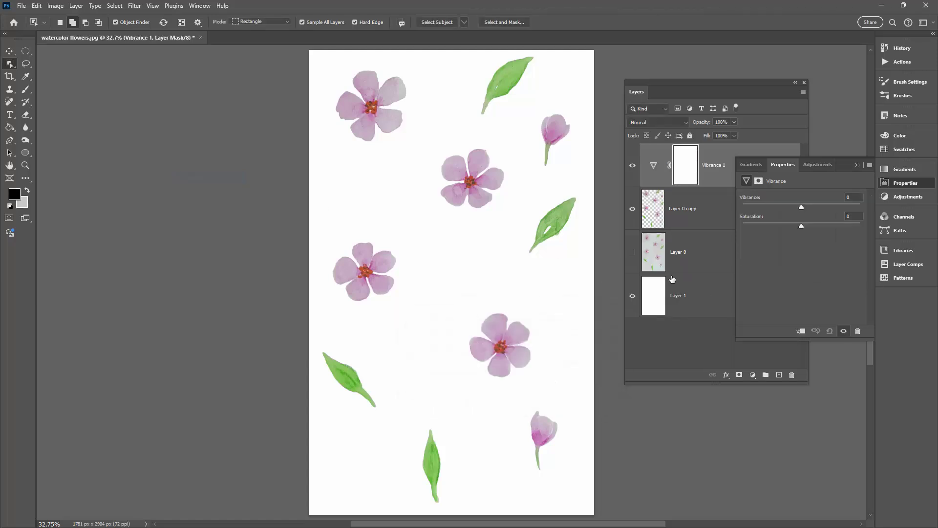
pyautogui.moveTo(801, 205); pyautogui.dragTo(815, 210)
pyautogui.moveTo(768, 224); pyautogui.dragTo(798, 225)
pyautogui.click(859, 166)
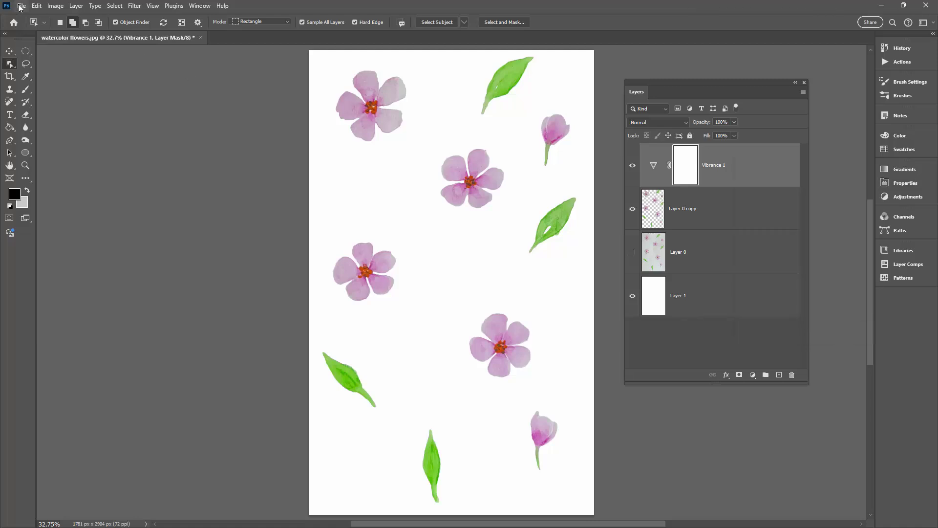
# Step: Add a Curves 1 adjustment layer and bend its RGB curve into an S-shape
pyautogui.click(75, 6)
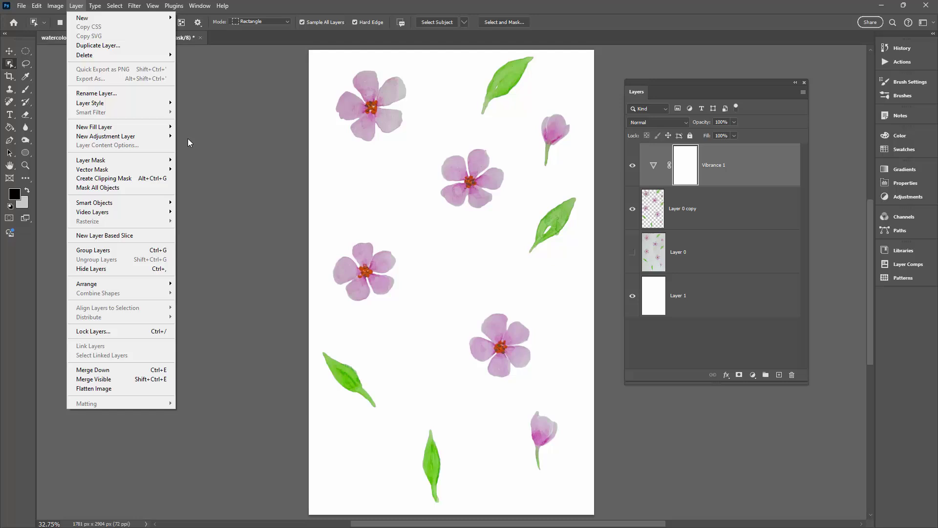
pyautogui.moveTo(155, 136)
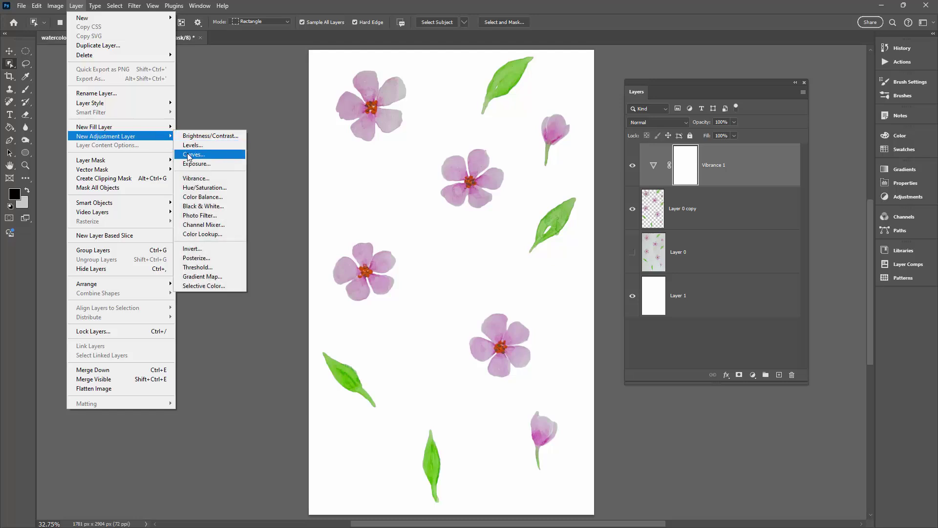
pyautogui.click(186, 152)
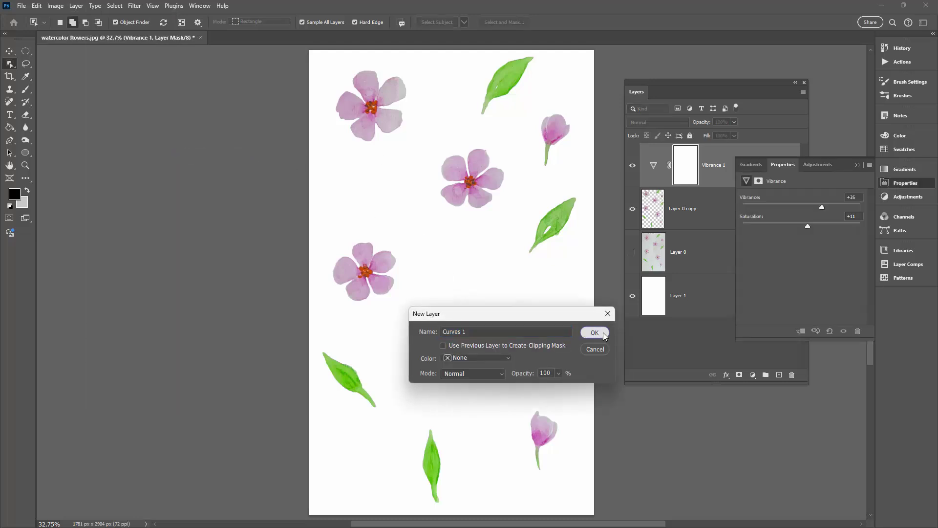
pyautogui.click(595, 332)
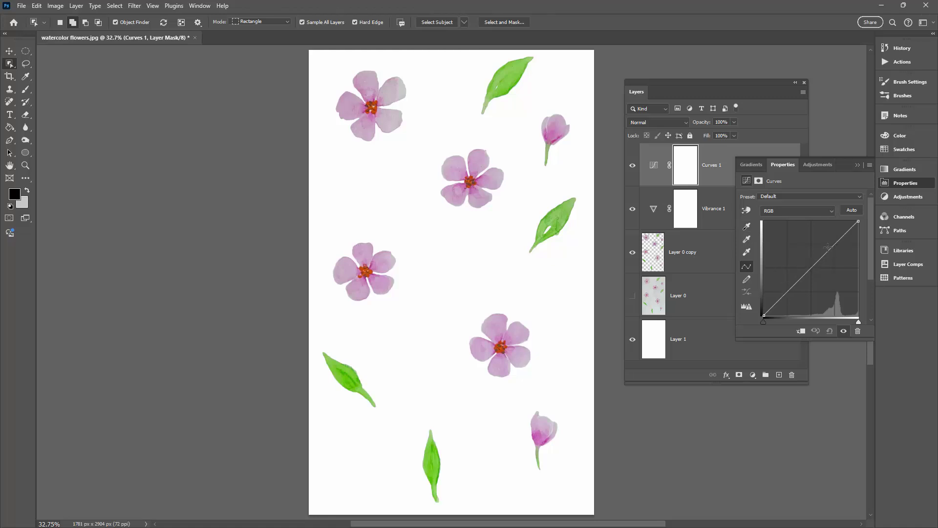
pyautogui.moveTo(844, 235); pyautogui.dragTo(838, 236)
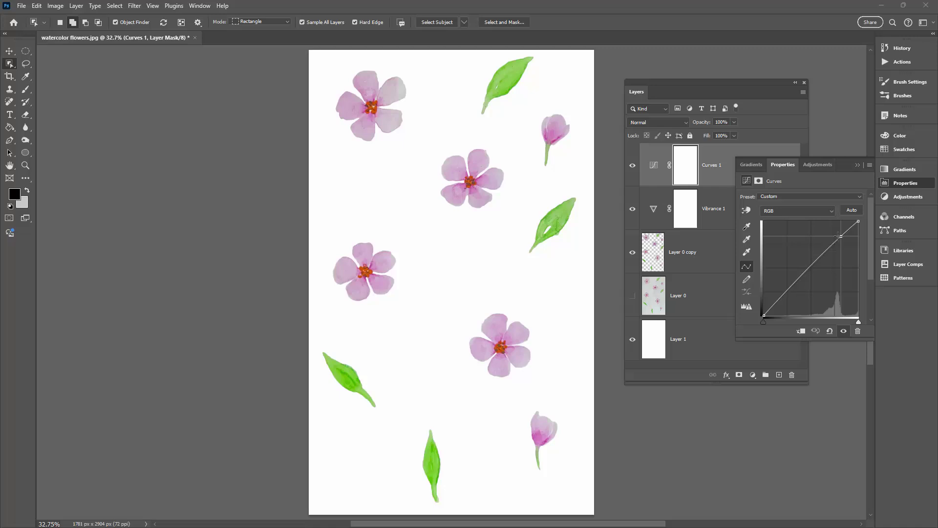
pyautogui.moveTo(789, 286); pyautogui.dragTo(792, 292)
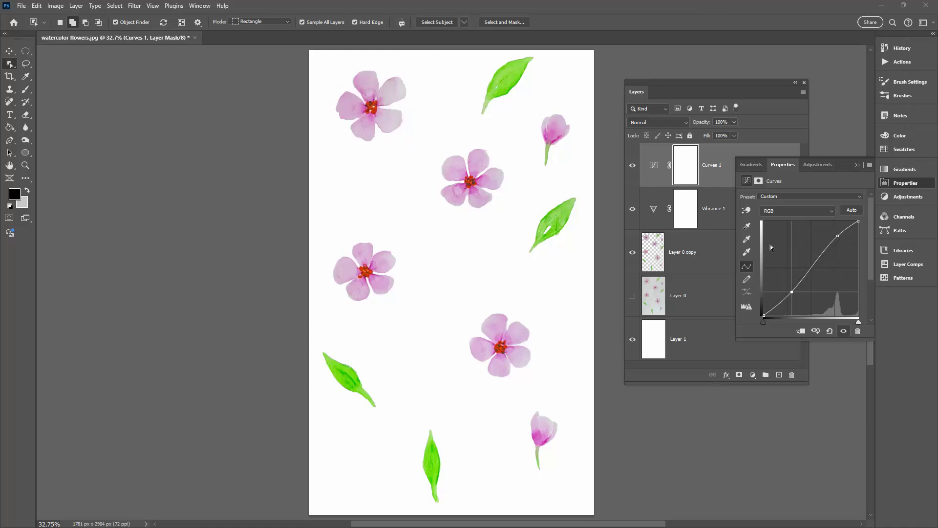
# Step: Merge Curves 1, Vibrance 1 and Layer 0 copy into a single Curves 1 pixel layer
pyautogui.click(858, 165)
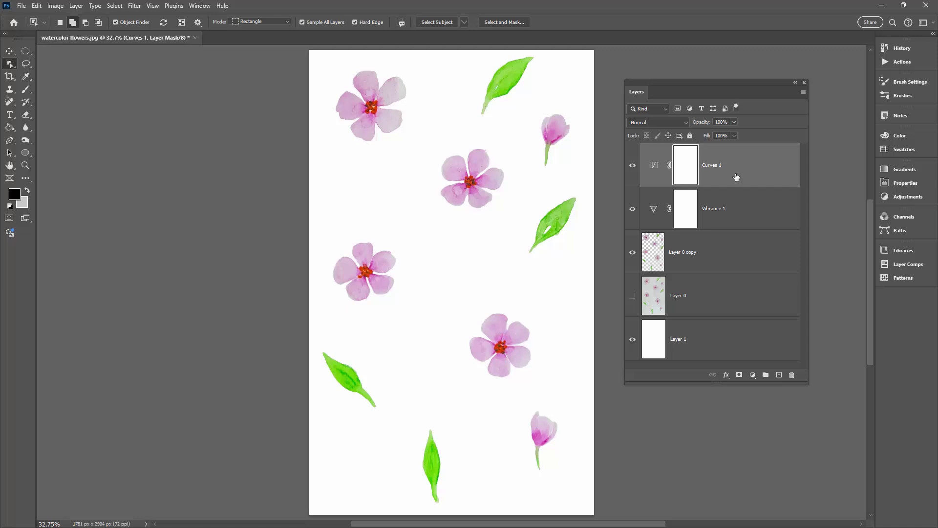
pyautogui.keyDown('shift'); pyautogui.click(716, 250); pyautogui.keyUp('shift')
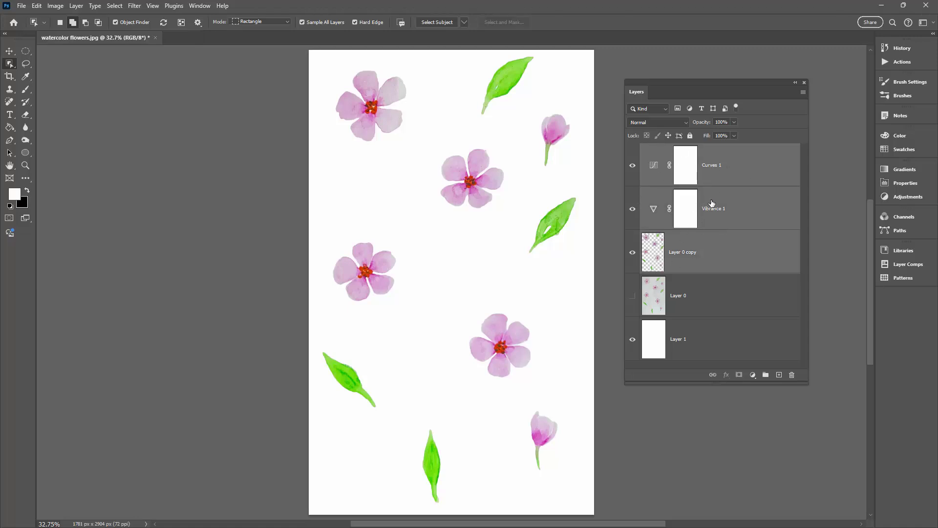
pyautogui.rightClick(743, 242)
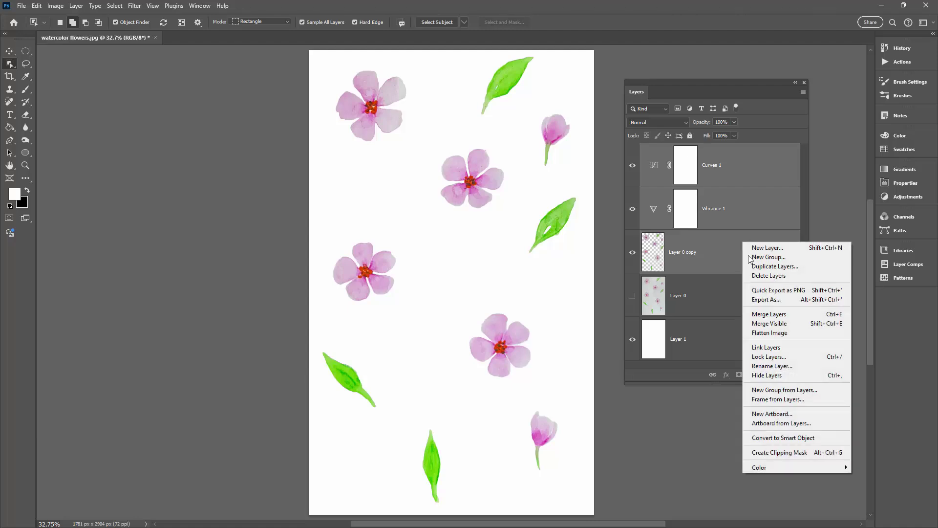
pyautogui.click(770, 316)
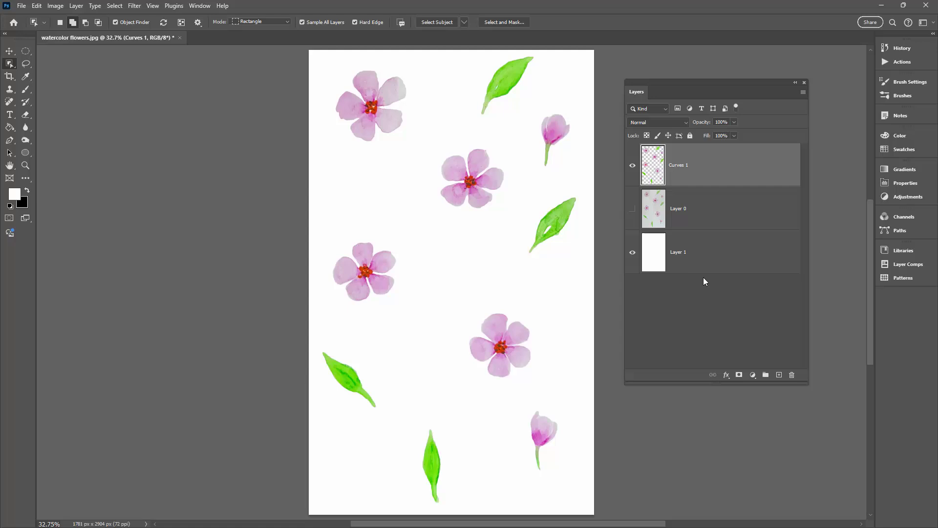
pyautogui.click(633, 166)
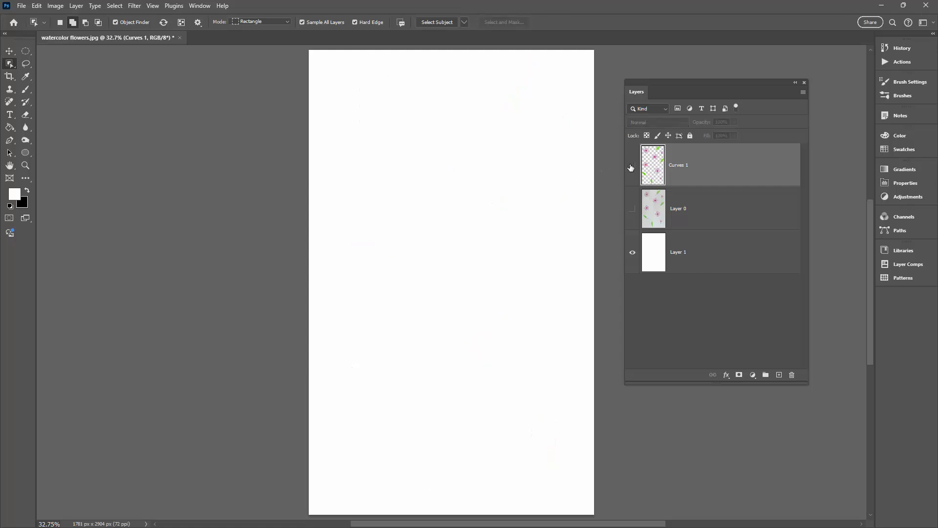
# Step: Lasso the top-left flower, cut it onto Layer 2 and convert it to a smart object
pyautogui.click(633, 166)
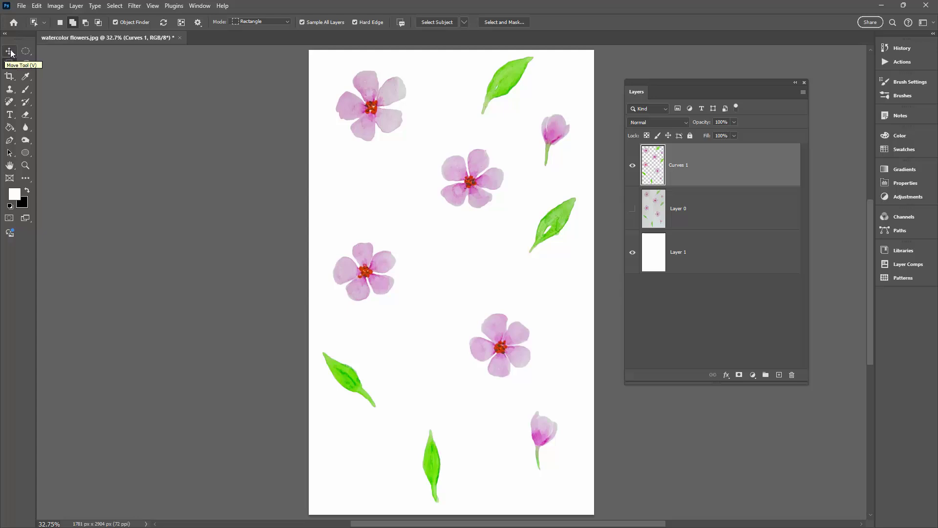
pyautogui.click(27, 64)
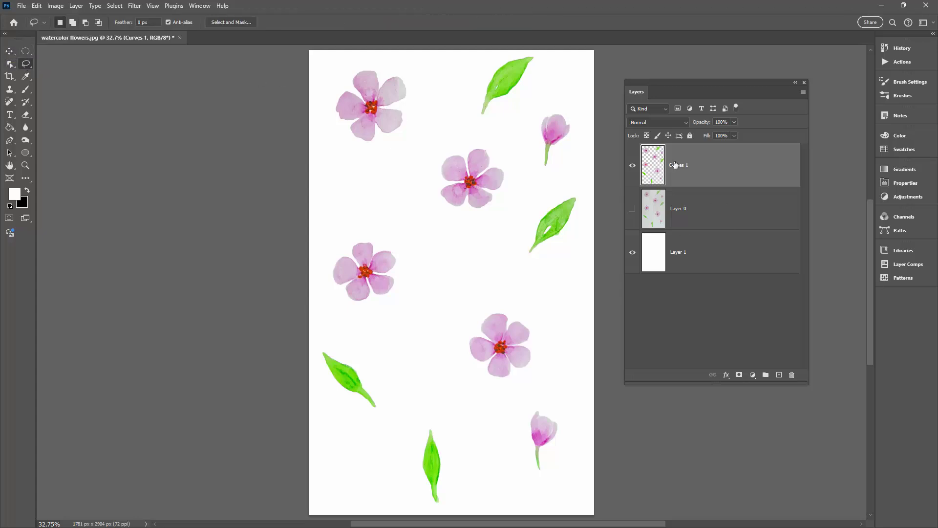
pyautogui.moveTo(346, 71)
pyautogui.mouseDown()
pyautogui.moveTo(327, 79)
pyautogui.moveTo(311, 136)
pyautogui.moveTo(369, 174)
pyautogui.moveTo(420, 133)
pyautogui.moveTo(422, 105)
pyautogui.moveTo(379, 62)
pyautogui.moveTo(338, 59)
pyautogui.moveTo(323, 91)
pyautogui.mouseUp()
pyautogui.click(76, 6)
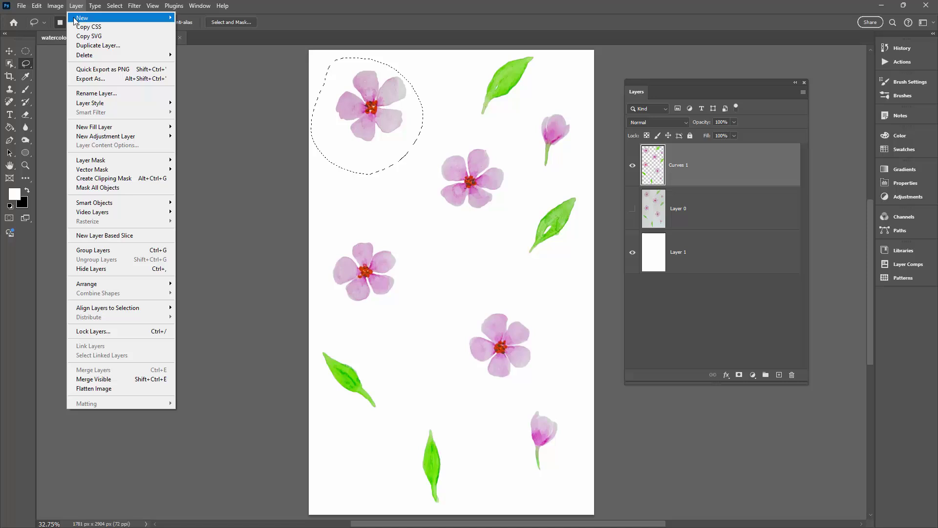
pyautogui.moveTo(90, 18)
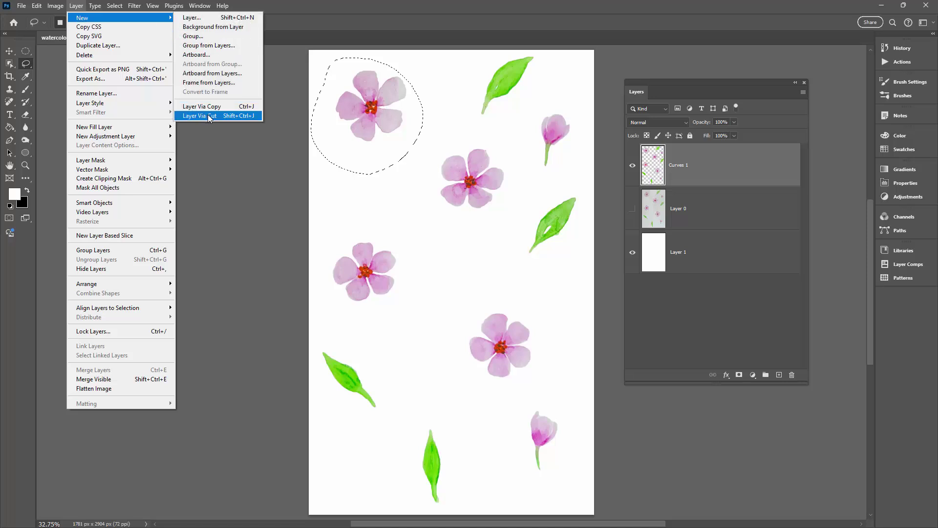
pyautogui.click(235, 117)
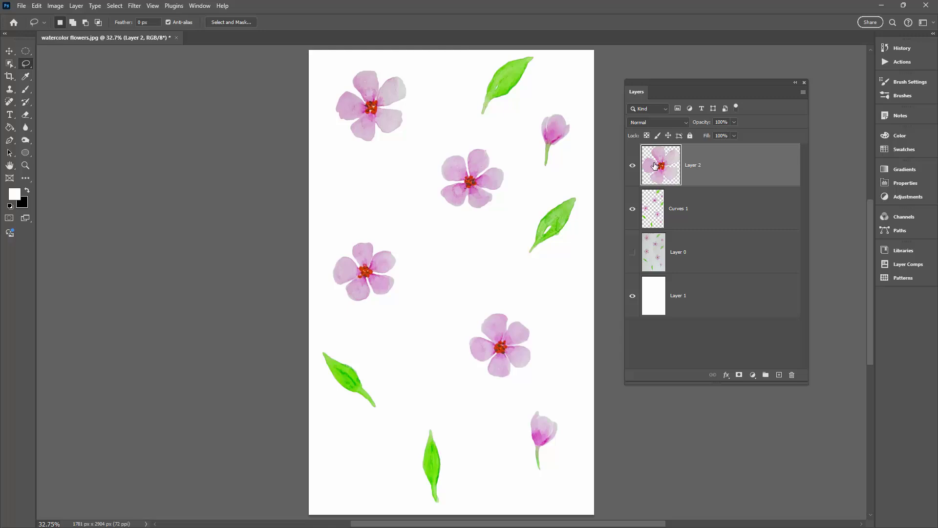
pyautogui.rightClick(733, 158)
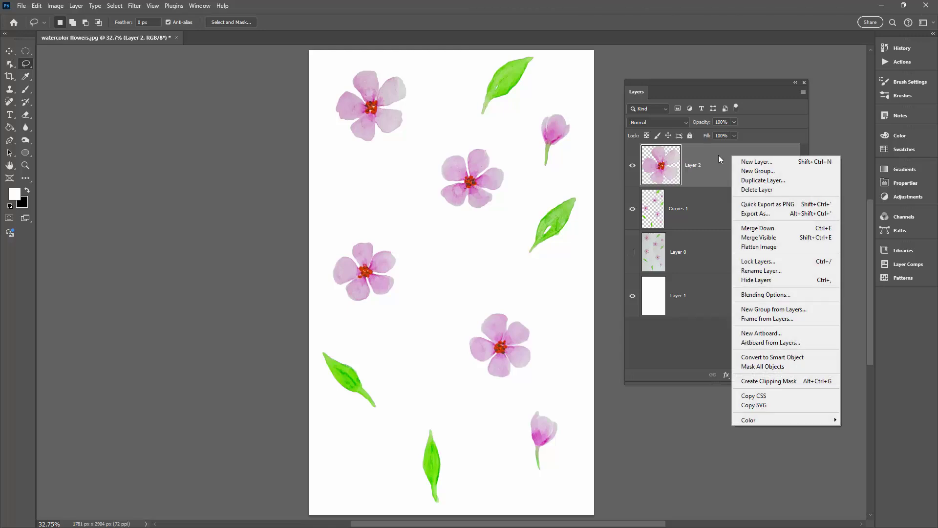
pyautogui.click(795, 357)
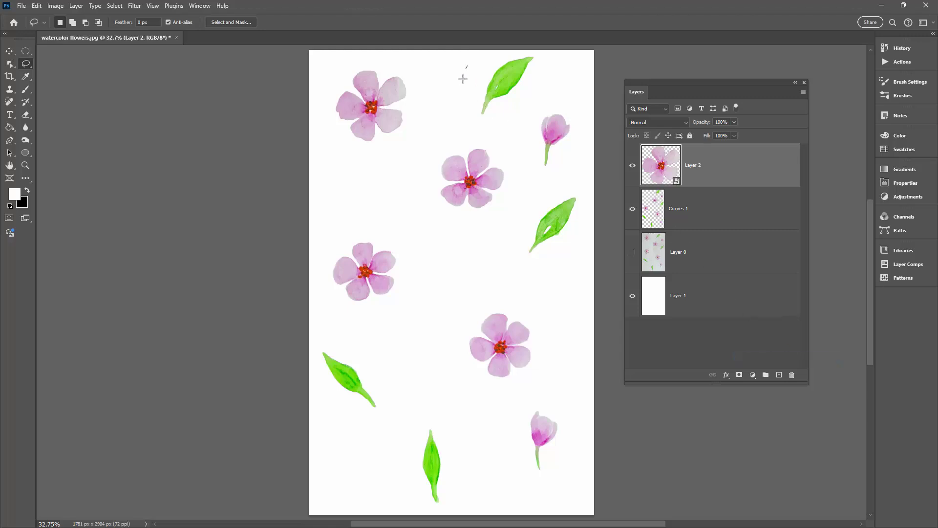
# Step: Copy the top leaf onto smart-object Layer 3 and move it left and down
pyautogui.moveTo(462, 79)
pyautogui.mouseDown()
pyautogui.moveTo(495, 129)
pyautogui.moveTo(546, 58)
pyautogui.moveTo(474, 71)
pyautogui.moveTo(458, 89)
pyautogui.mouseUp()
pyautogui.click(660, 213)
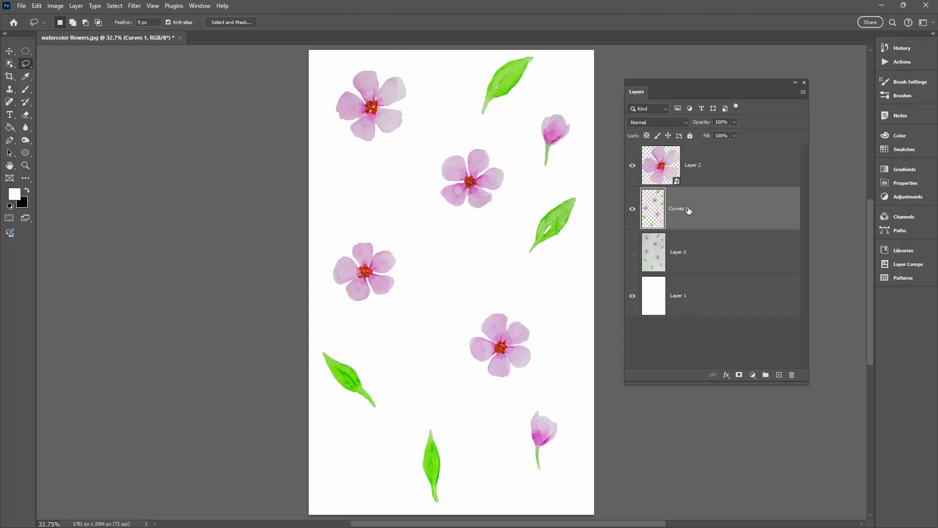
pyautogui.hotkey('ctrl', 'j')
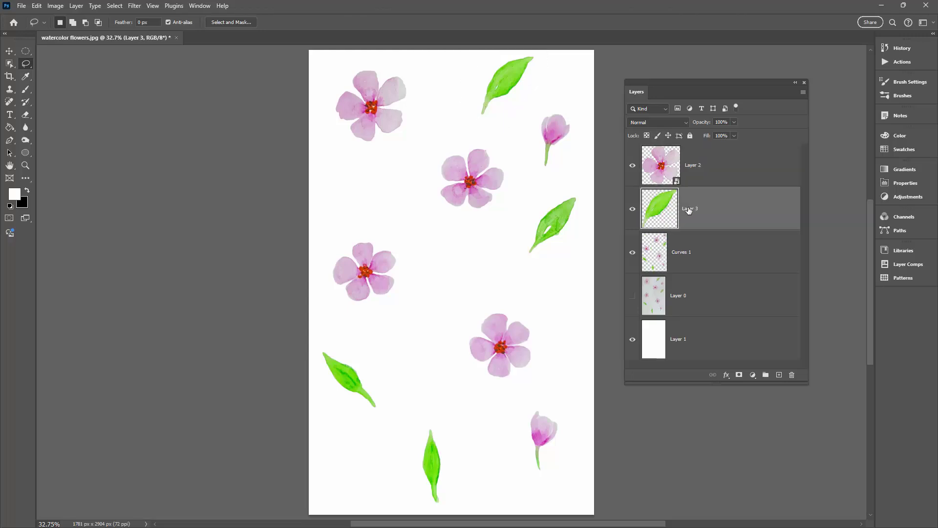
pyautogui.rightClick(738, 211)
pyautogui.click(780, 409)
pyautogui.click(9, 51)
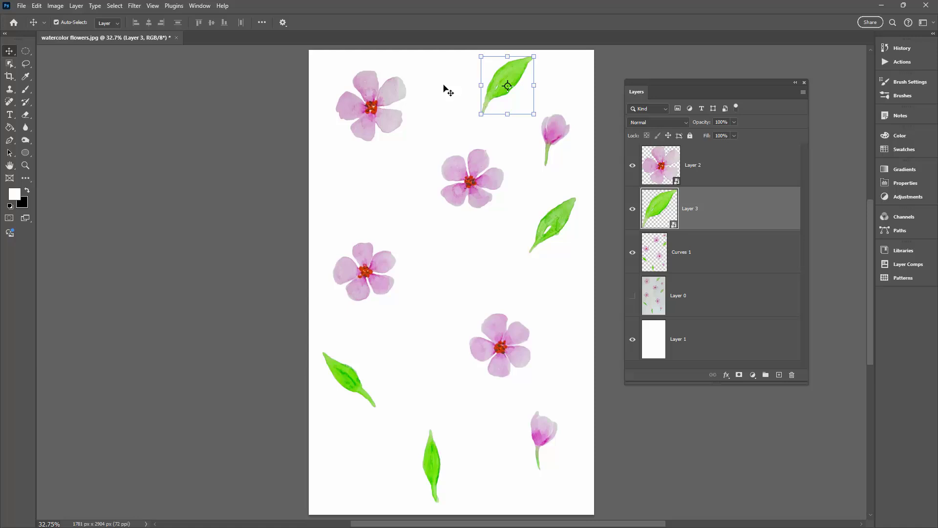
pyautogui.moveTo(493, 87); pyautogui.dragTo(436, 101)
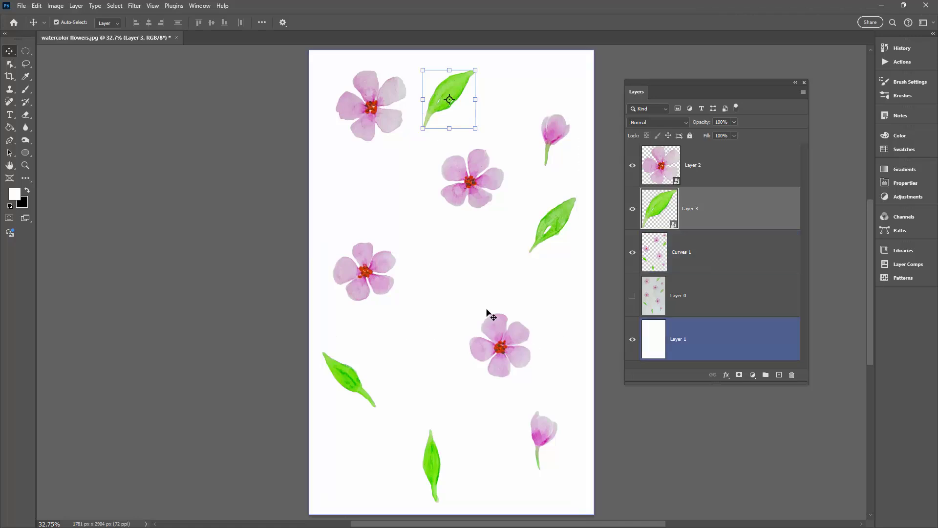
# Step: Copy the pink bud onto smart-object Layer 4 and move it up and left near the top
pyautogui.click(683, 245)
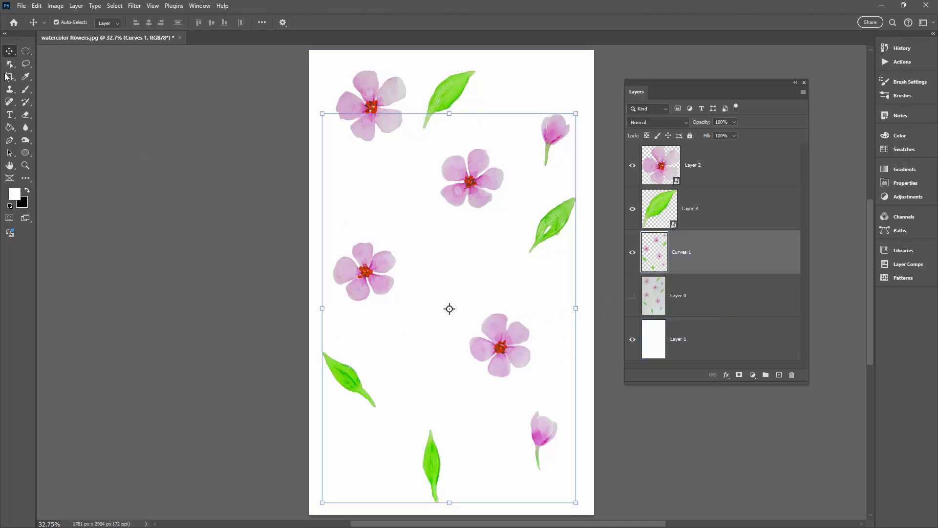
pyautogui.click(24, 65)
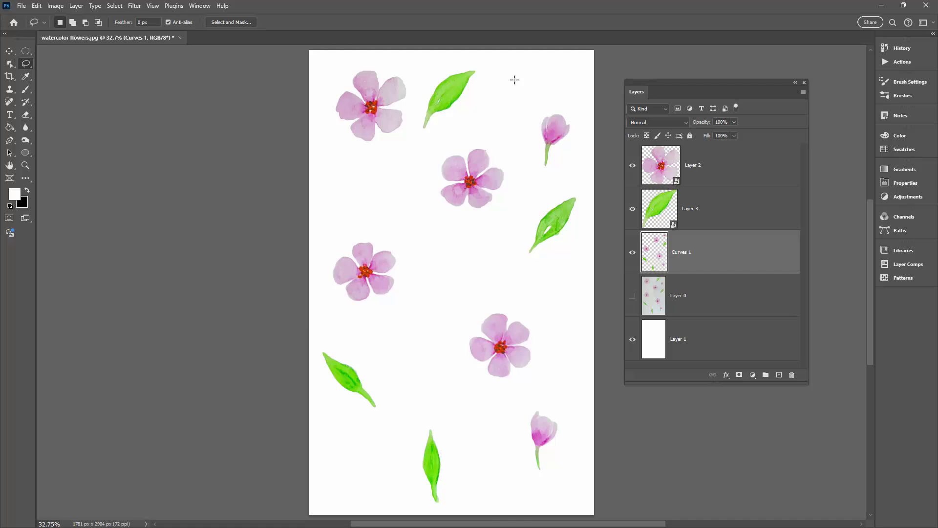
pyautogui.moveTo(522, 107)
pyautogui.mouseDown()
pyautogui.moveTo(541, 184)
pyautogui.moveTo(580, 153)
pyautogui.moveTo(575, 99)
pyautogui.moveTo(536, 91)
pyautogui.moveTo(520, 120)
pyautogui.mouseUp()
pyautogui.hotkey('ctrl', 'j')
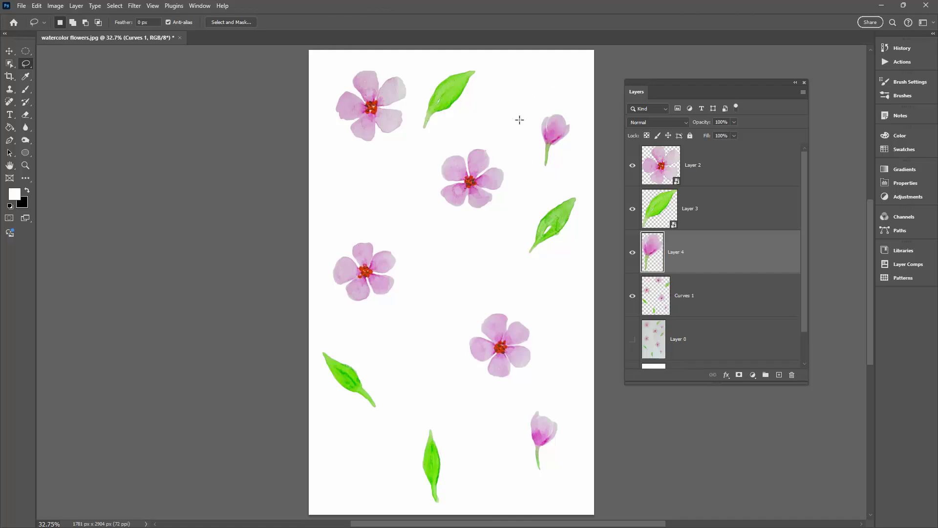
pyautogui.rightClick(736, 254)
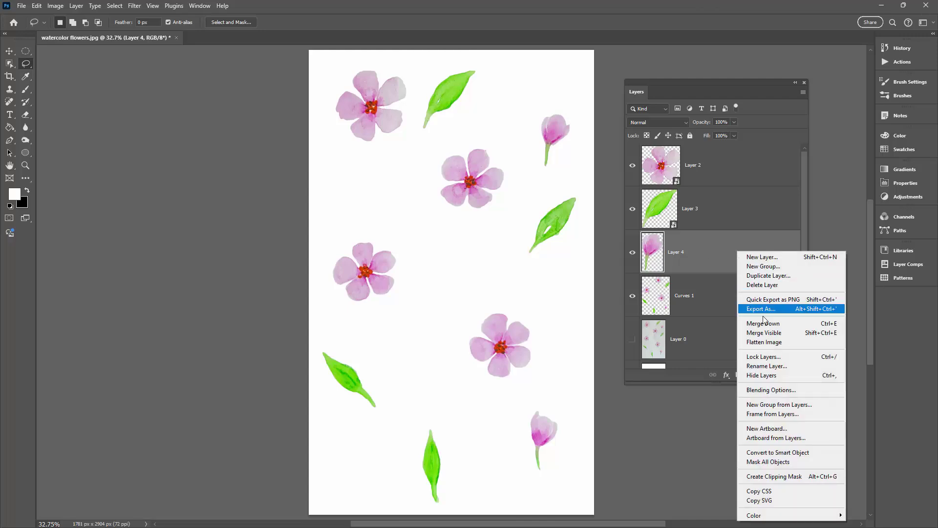
pyautogui.click(772, 453)
pyautogui.hotkey('ctrl', 't')
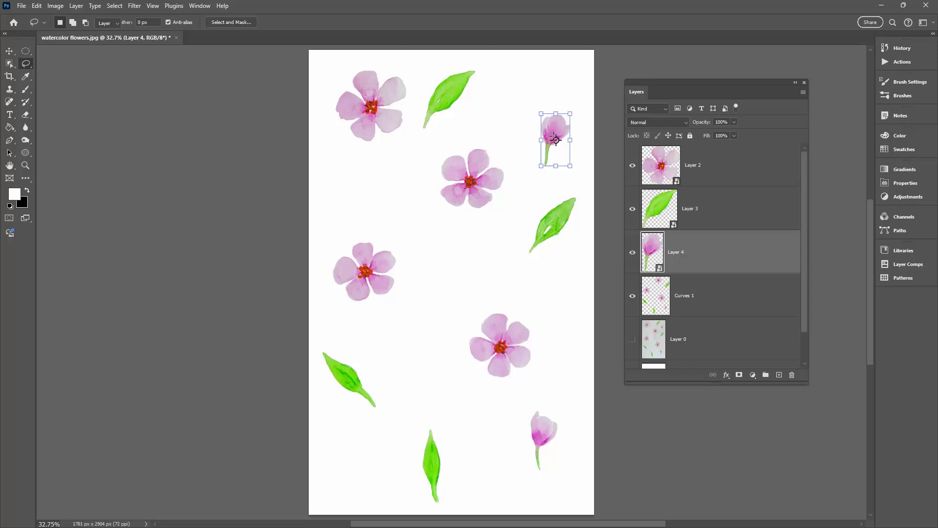
pyautogui.moveTo(556, 140); pyautogui.dragTo(523, 96)
pyautogui.moveTo(554, 129); pyautogui.dragTo(513, 89)
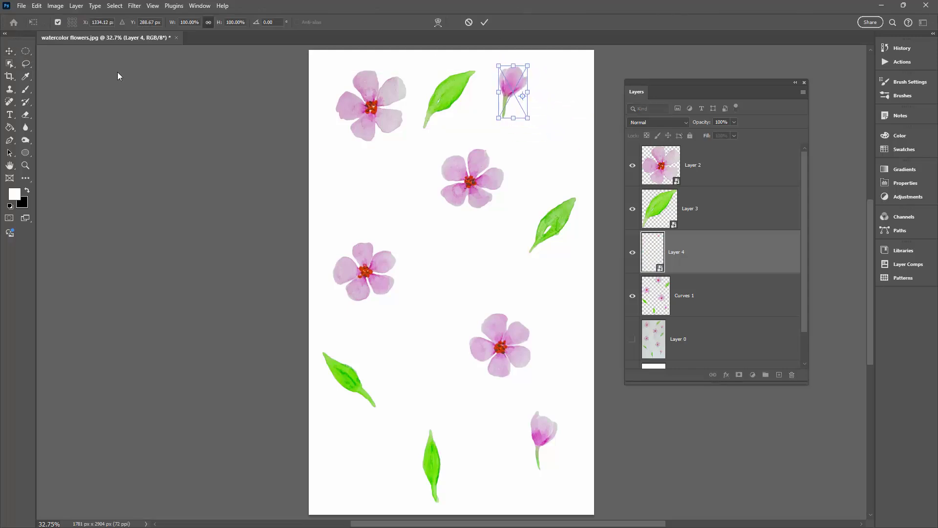
pyautogui.click(26, 64)
# Step: Copy the central flower onto smart-object Layer 5 and shift it left
pyautogui.click(696, 307)
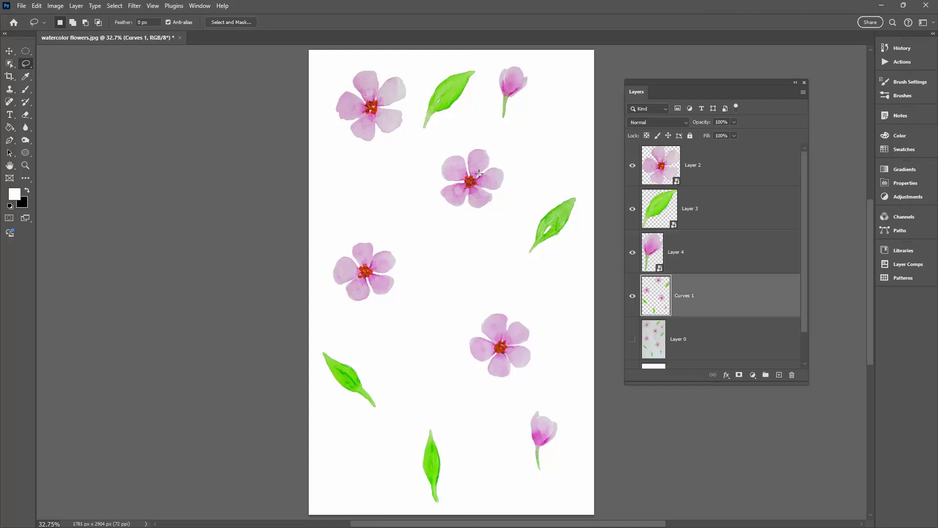
pyautogui.moveTo(444, 146)
pyautogui.mouseDown()
pyautogui.moveTo(388, 197)
pyautogui.moveTo(462, 234)
pyautogui.moveTo(526, 192)
pyautogui.moveTo(478, 136)
pyautogui.moveTo(433, 154)
pyautogui.mouseUp()
pyautogui.hotkey('ctrl', 'j')
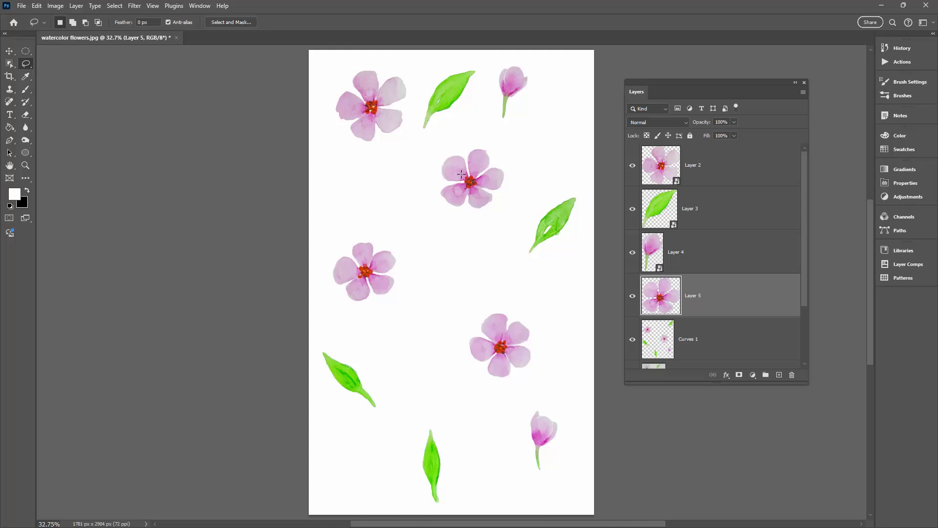
pyautogui.rightClick(750, 295)
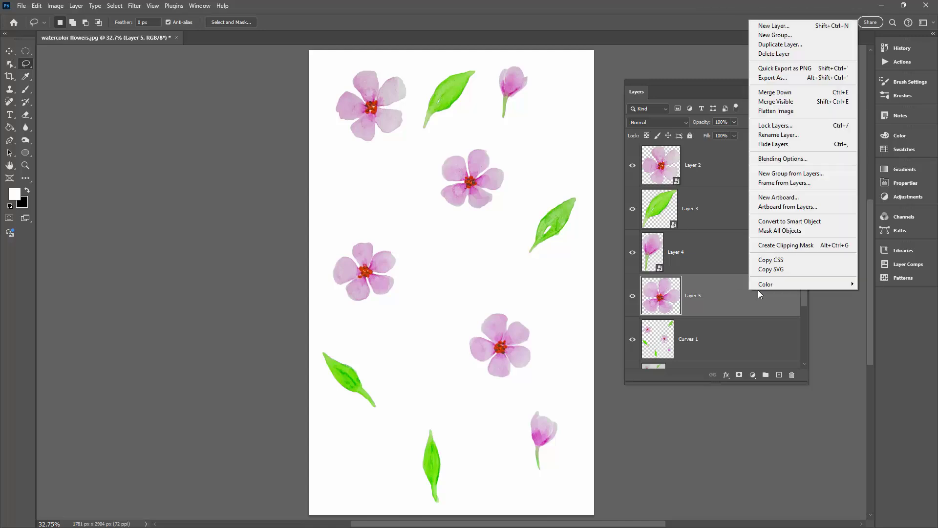
pyautogui.click(775, 221)
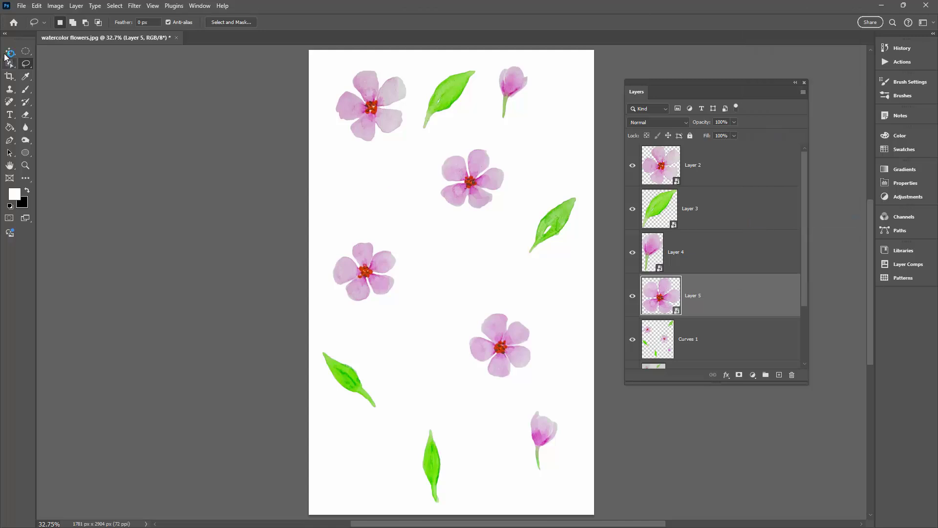
pyautogui.click(10, 50)
pyautogui.moveTo(444, 189)
pyautogui.mouseDown()
pyautogui.moveTo(330, 205)
pyautogui.moveTo(403, 195)
pyautogui.mouseUp()
pyautogui.click(26, 64)
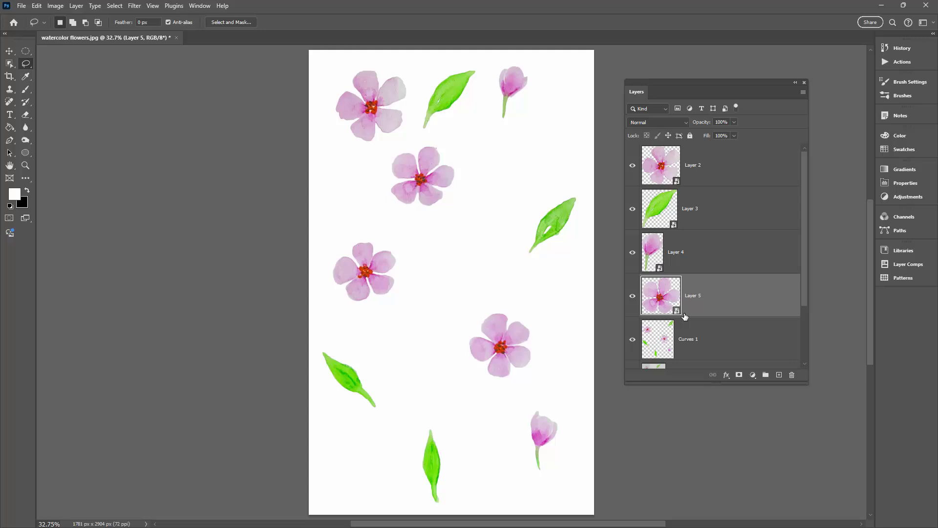
pyautogui.click(739, 354)
# Step: Copy the right-hand leaf to Layer 6 as a Smart Object and move it beside the upper flower
pyautogui.moveTo(568, 191)
pyautogui.mouseDown()
pyautogui.moveTo(497, 225)
pyautogui.moveTo(490, 267)
pyautogui.moveTo(547, 275)
pyautogui.moveTo(587, 230)
pyautogui.moveTo(586, 186)
pyautogui.moveTo(531, 194)
pyautogui.mouseUp()
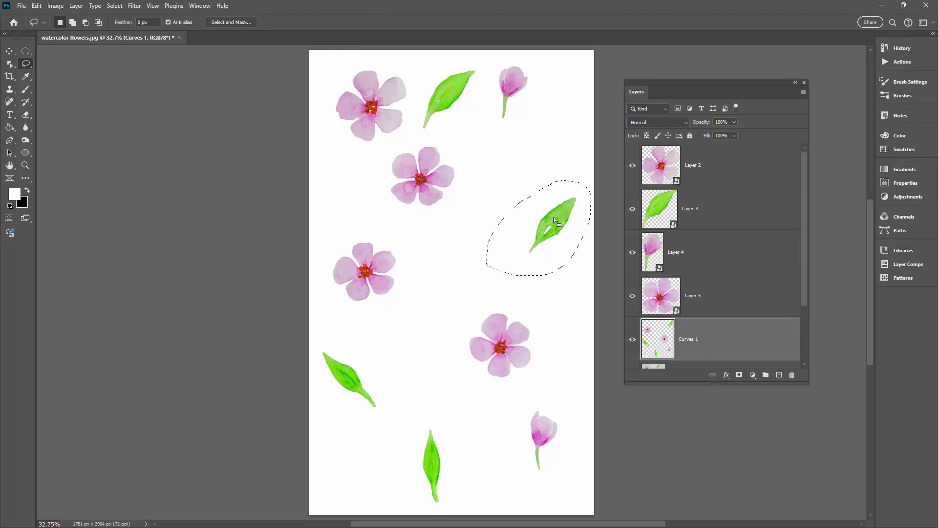
pyautogui.hotkey('ctrl', 'j')
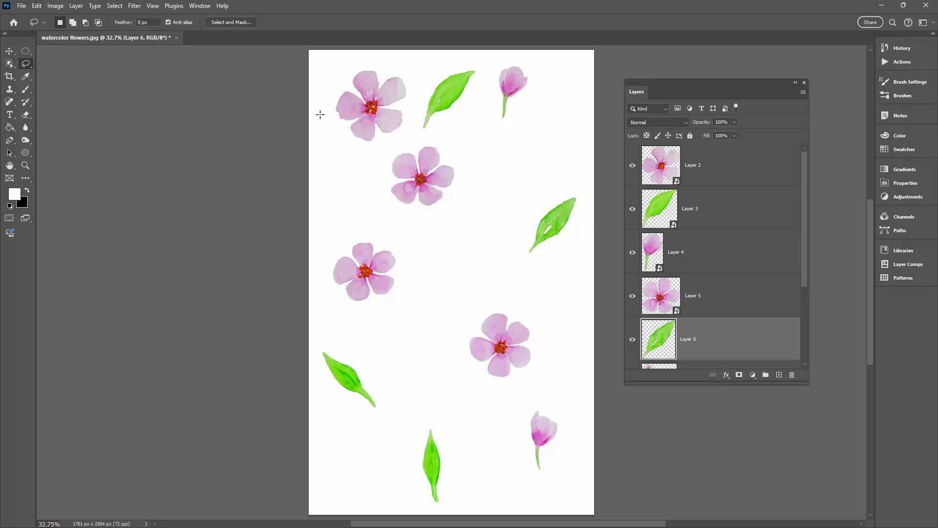
pyautogui.rightClick(731, 331)
pyautogui.click(753, 258)
pyautogui.press('v')
pyautogui.moveTo(534, 225); pyautogui.dragTo(320, 178)
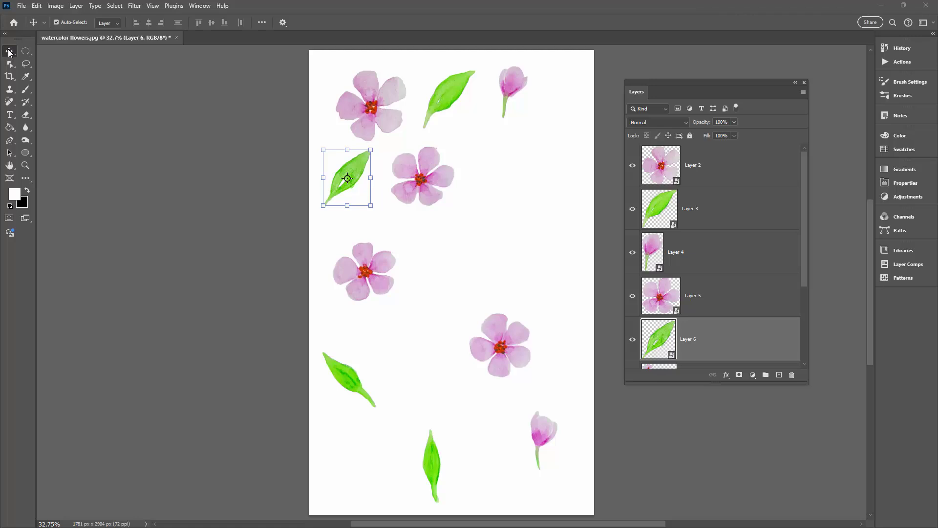
# Step: Lasso the middle-left flower to Layer 7 as a Smart Object and move it up beside the upper flower
pyautogui.rightClick(9, 52)
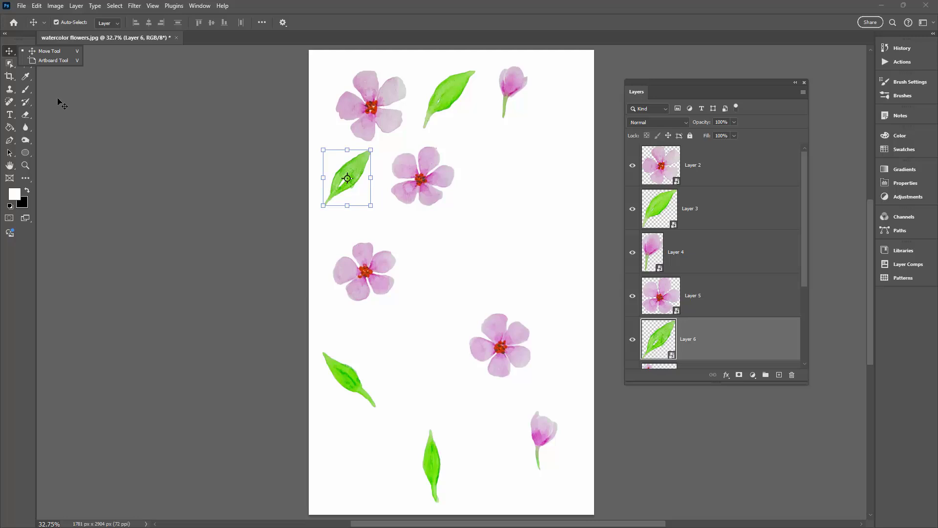
pyautogui.click(54, 89)
pyautogui.click(26, 64)
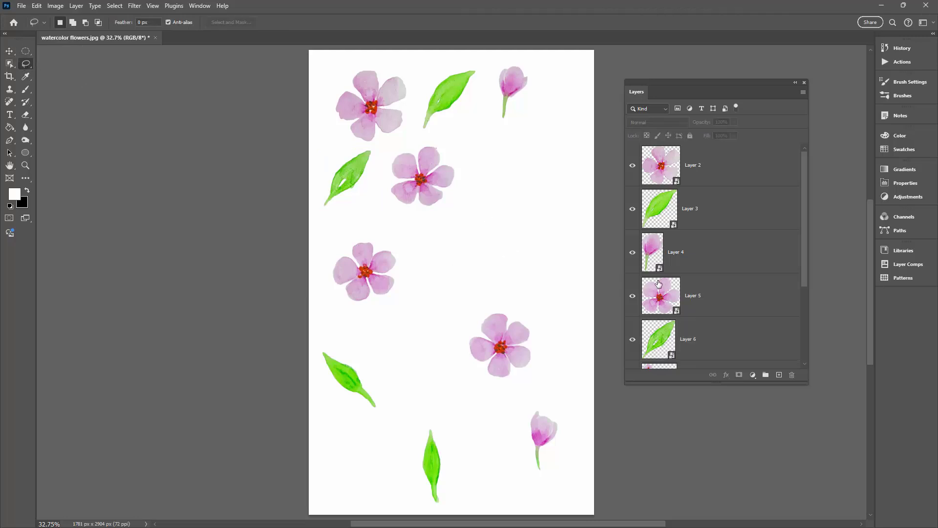
pyautogui.scroll(-2, 682, 302)
pyautogui.moveTo(342, 234)
pyautogui.mouseDown()
pyautogui.moveTo(330, 280)
pyautogui.moveTo(419, 290)
pyautogui.moveTo(353, 234)
pyautogui.moveTo(330, 242)
pyautogui.mouseUp()
pyautogui.hotkey('ctrl', 'j')
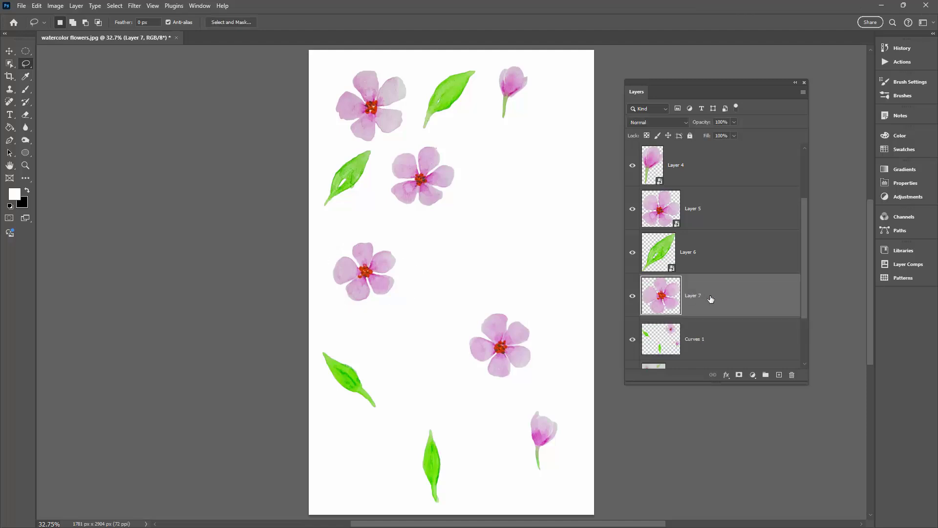
pyautogui.rightClick(712, 300)
pyautogui.click(782, 229)
pyautogui.press('v')
pyautogui.moveTo(381, 272); pyautogui.dragTo(525, 165)
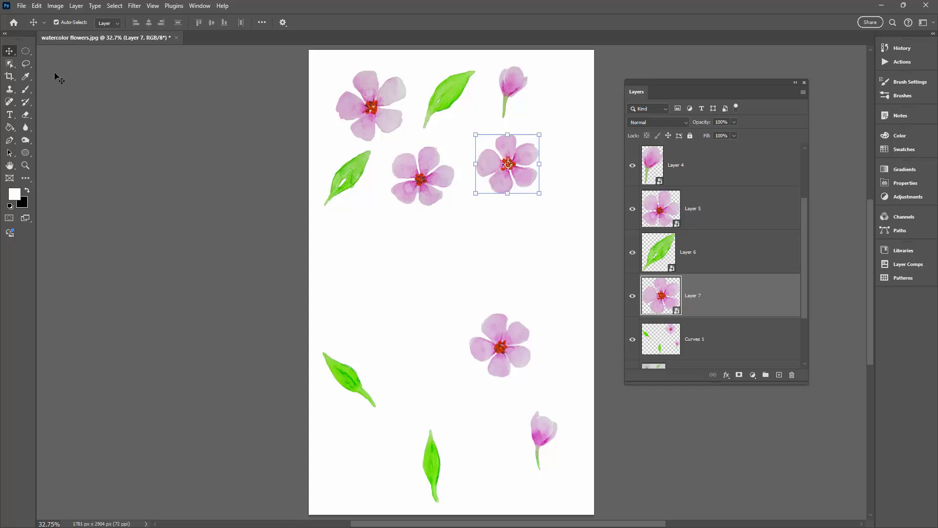
# Step: Copy the lower-right flower to Layer 8 as a Smart Object and move it to the left edge
pyautogui.press('l')
pyautogui.moveTo(462, 306)
pyautogui.mouseDown()
pyautogui.moveTo(519, 391)
pyautogui.moveTo(481, 305)
pyautogui.moveTo(449, 316)
pyautogui.mouseUp()
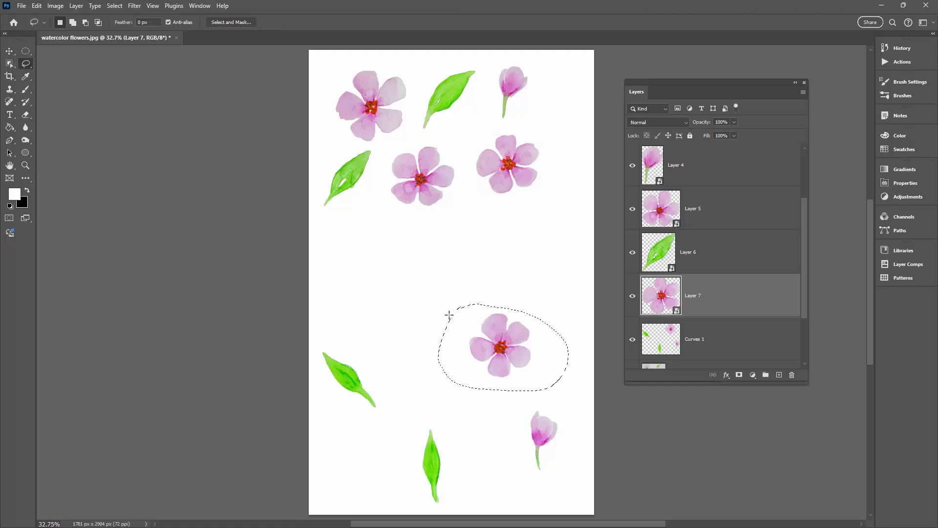
pyautogui.hotkey('ctrl', 'j')
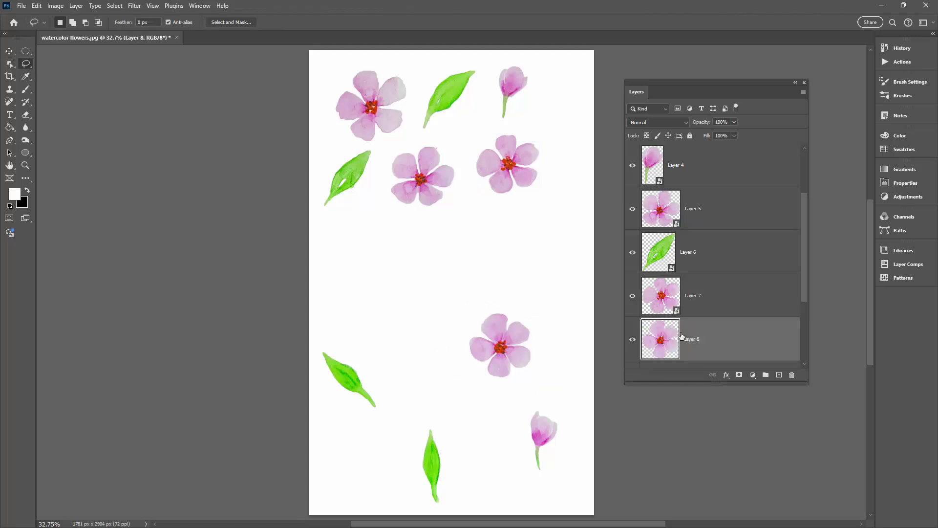
pyautogui.scroll(-3, 691, 345)
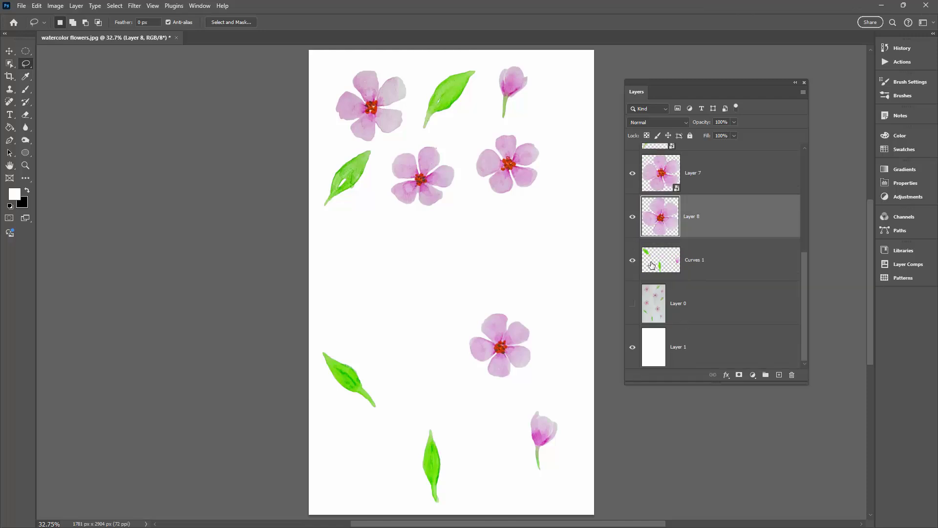
pyautogui.rightClick(730, 216)
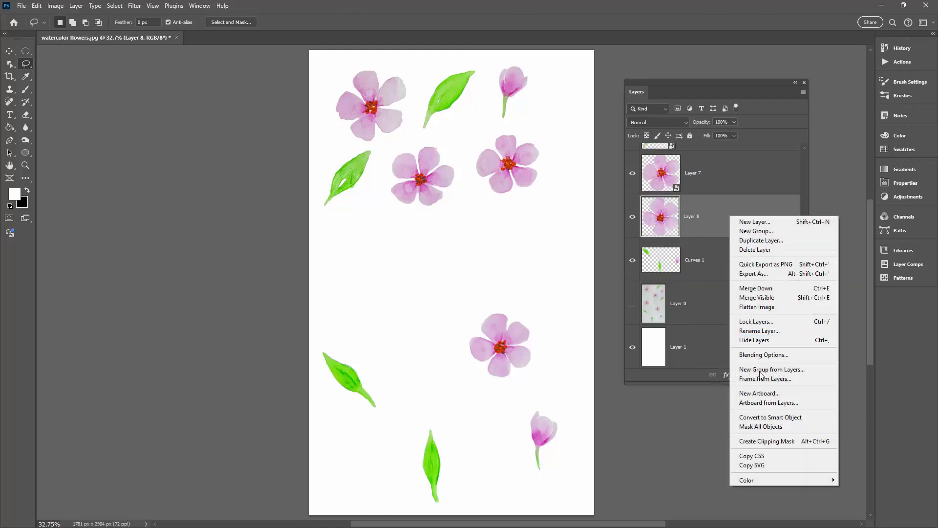
pyautogui.click(761, 418)
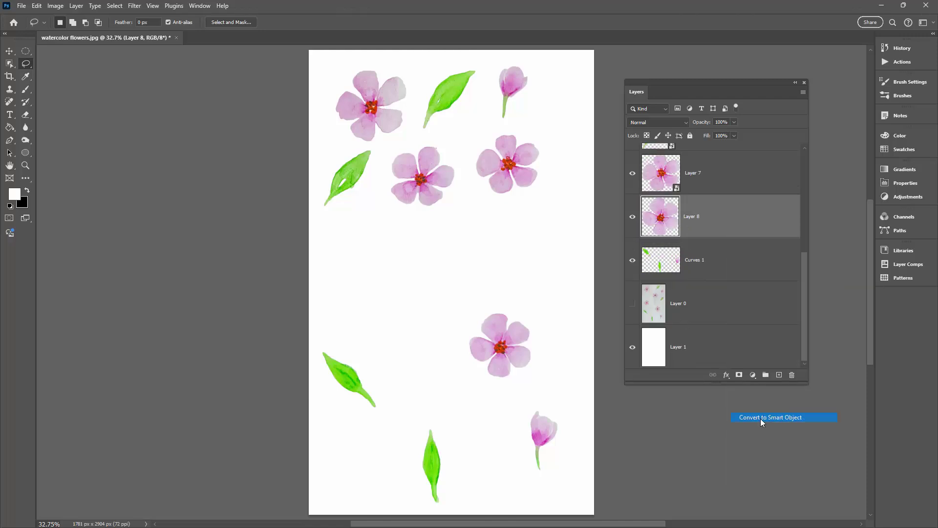
pyautogui.press('v')
pyautogui.moveTo(495, 342)
pyautogui.mouseDown()
pyautogui.moveTo(363, 270)
pyautogui.moveTo(348, 250)
pyautogui.mouseUp()
# Step: Put the lower-left leaf on Smart Object Layer 9 and move it up beside the lower flower
pyautogui.click(691, 308)
pyautogui.click(694, 259)
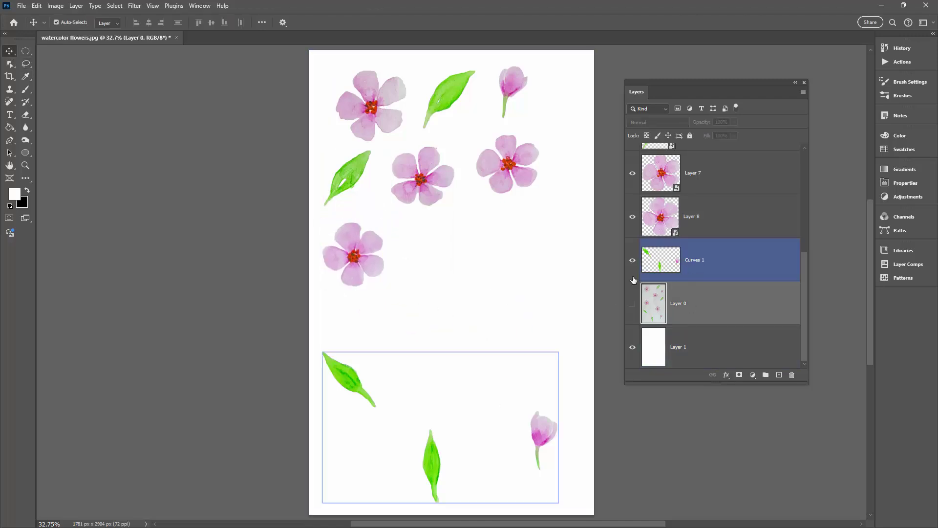
pyautogui.click(371, 333)
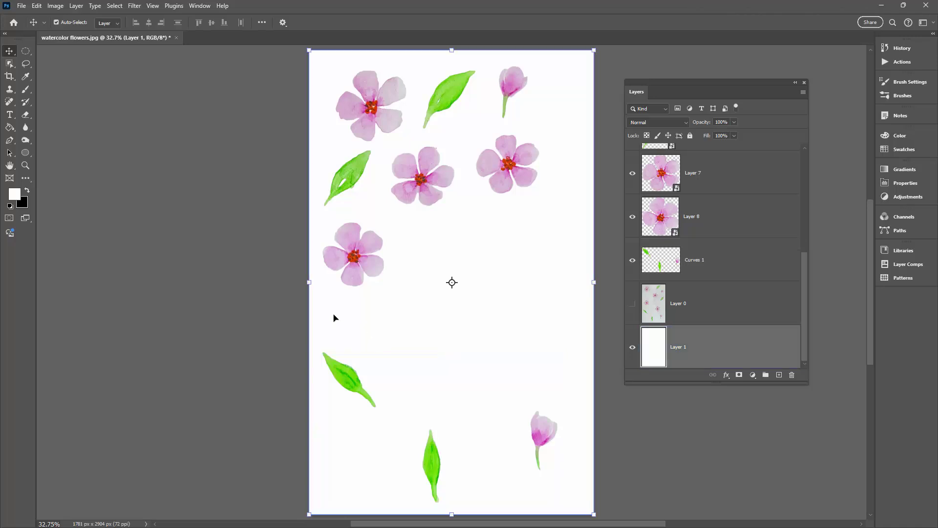
pyautogui.press('l')
pyautogui.hotkey('alt', ']')
pyautogui.moveTo(393, 397)
pyautogui.mouseDown()
pyautogui.moveTo(310, 349)
pyautogui.moveTo(365, 418)
pyautogui.moveTo(401, 409)
pyautogui.moveTo(394, 397)
pyautogui.mouseUp()
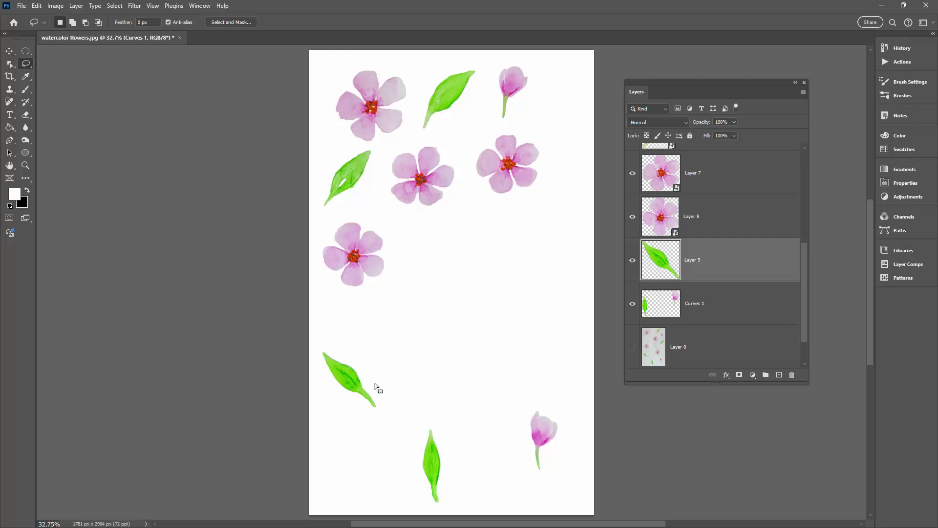
pyautogui.rightClick(724, 259)
pyautogui.click(763, 462)
pyautogui.moveTo(348, 380); pyautogui.dragTo(433, 260)
# Step: Copy the bottom leaf to Layer 10 as a Smart Object and move it up to the right side
pyautogui.keyDown('ctrl'); pyautogui.click(431, 465); pyautogui.keyUp('ctrl')
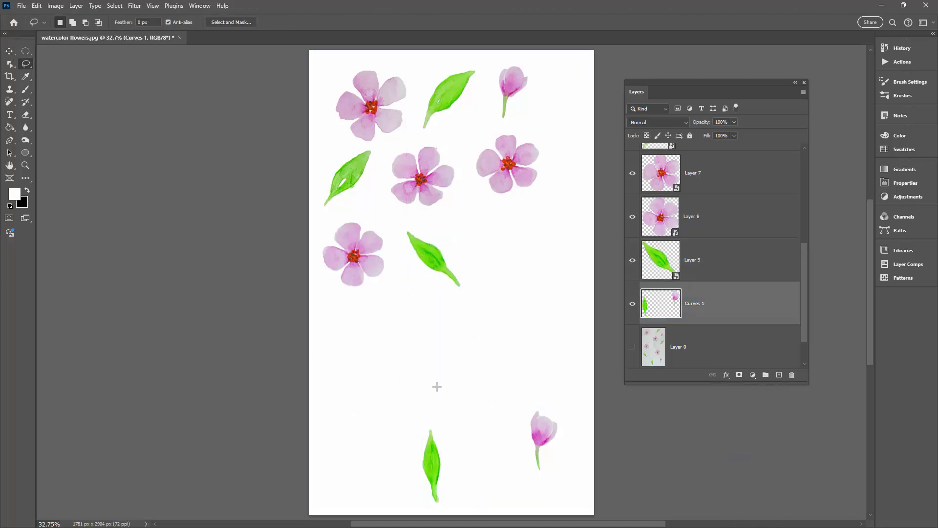
pyautogui.moveTo(437, 387)
pyautogui.mouseDown()
pyautogui.moveTo(447, 508)
pyautogui.moveTo(440, 391)
pyautogui.mouseUp()
pyautogui.hotkey('ctrl', 'j')
pyautogui.rightClick(714, 317)
pyautogui.click(748, 124)
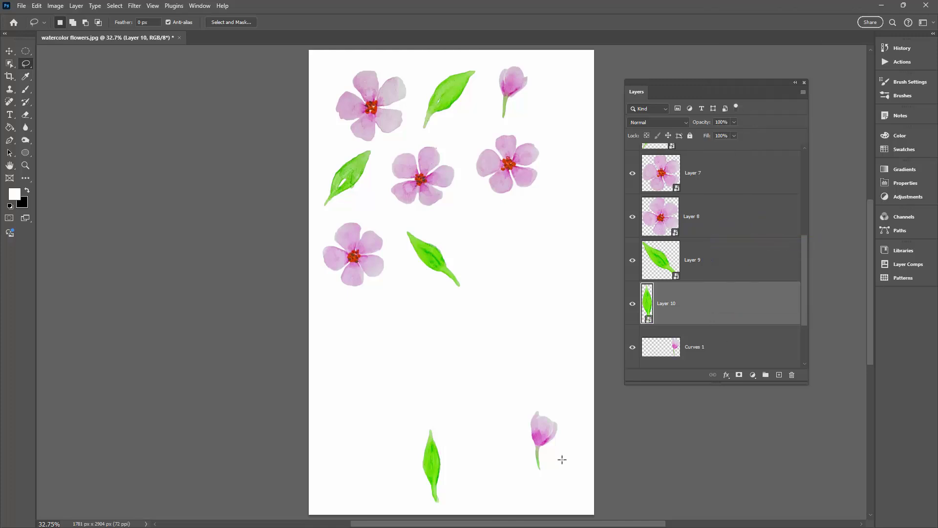
pyautogui.press('v')
pyautogui.moveTo(441, 444); pyautogui.dragTo(551, 226)
# Step: Copy the lone bud to Layer 11 as a Smart Object and move it beside the lower diagonal leaf
pyautogui.click(713, 347)
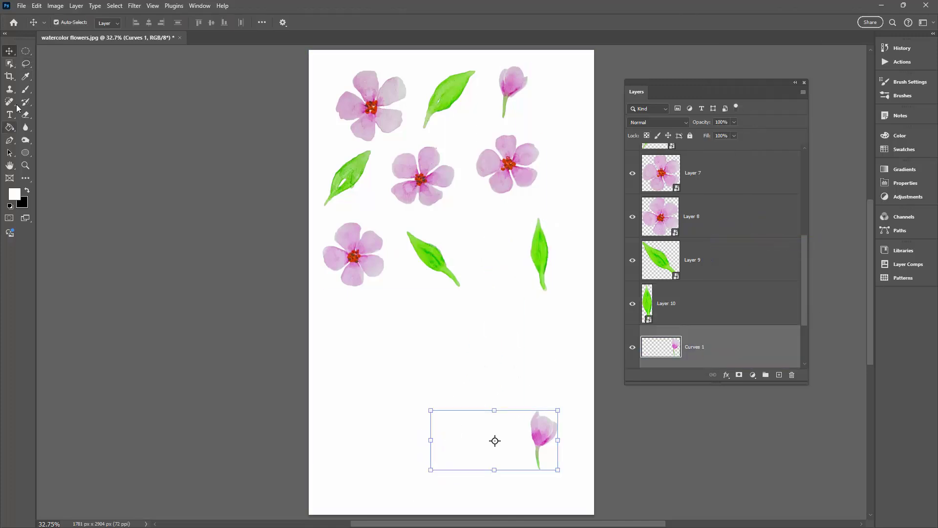
pyautogui.press('l')
pyautogui.moveTo(536, 398)
pyautogui.mouseDown()
pyautogui.moveTo(505, 415)
pyautogui.moveTo(534, 400)
pyautogui.mouseUp()
pyautogui.hotkey('ctrl', 'j')
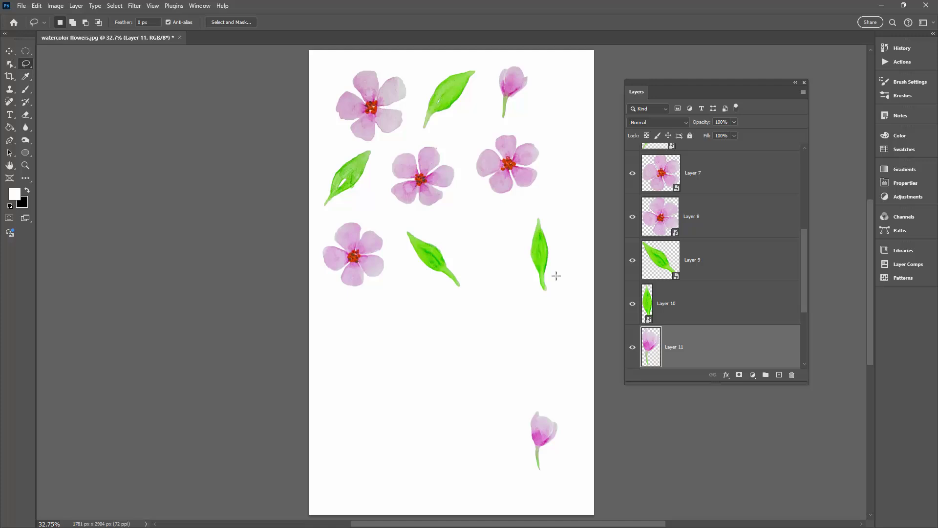
pyautogui.rightClick(724, 340)
pyautogui.click(775, 265)
pyautogui.press('v')
pyautogui.moveTo(485, 430); pyautogui.dragTo(437, 251)
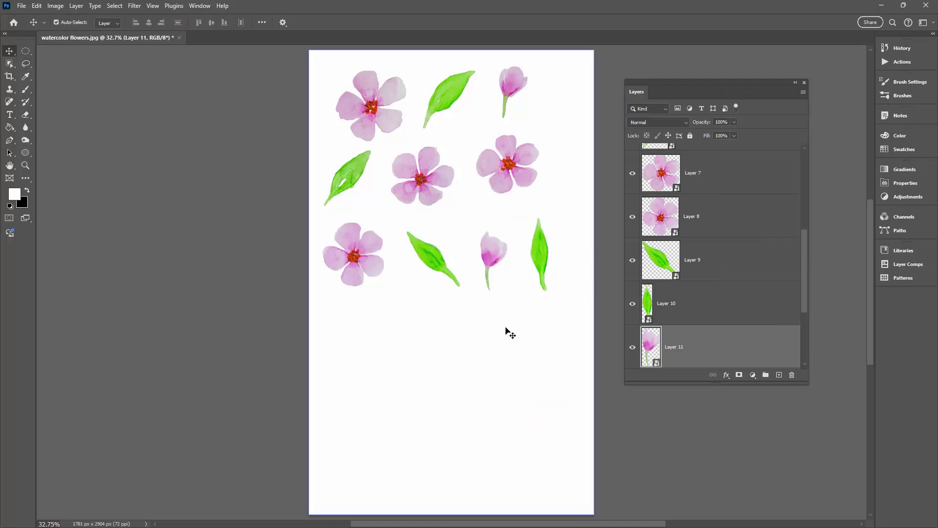
# Step: Delete the Curves 1 adjustment layer
pyautogui.click(507, 329)
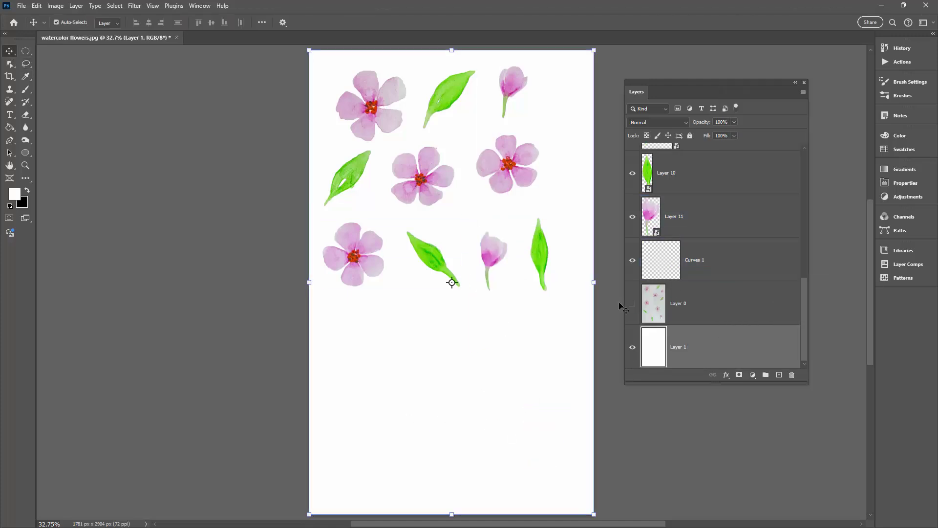
pyautogui.click(647, 265)
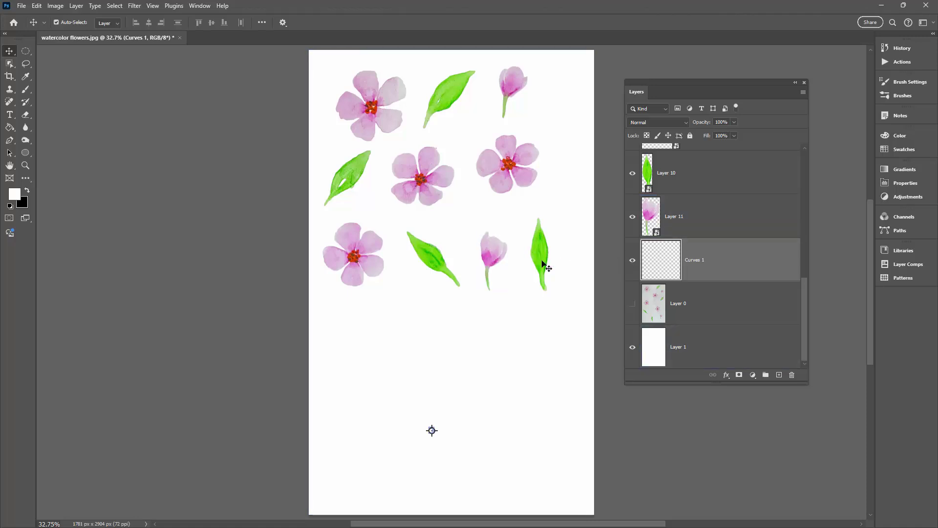
pyautogui.moveTo(751, 270); pyautogui.dragTo(793, 375)
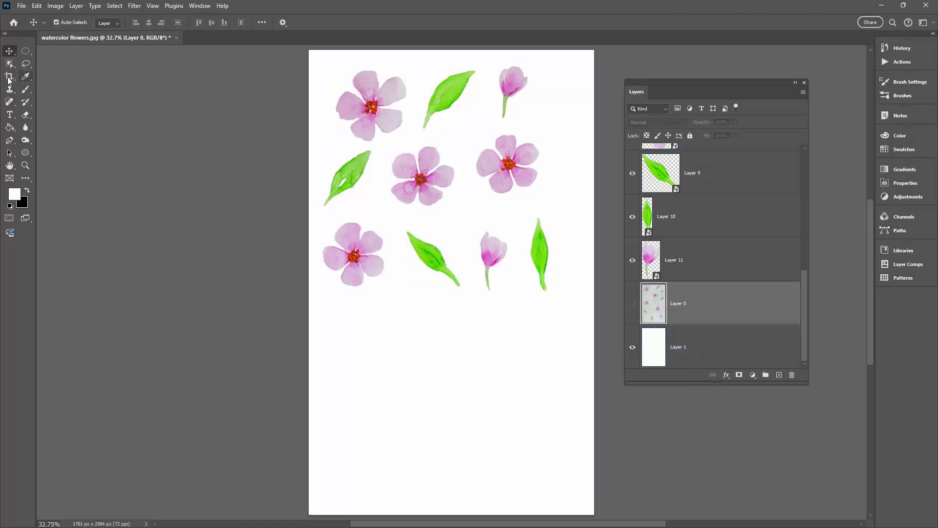
# Step: Enter 1800 × 1800 px for width and height in Canvas Size
pyautogui.click(55, 6)
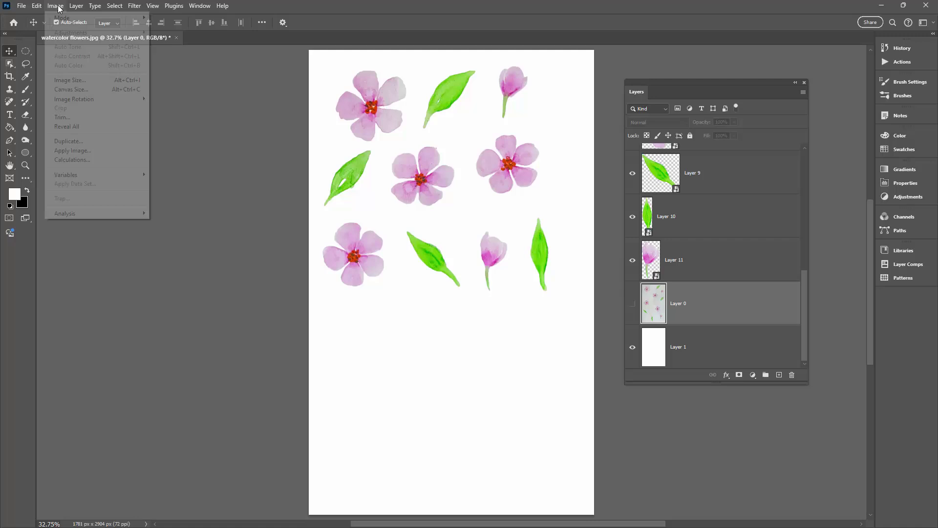
pyautogui.click(59, 89)
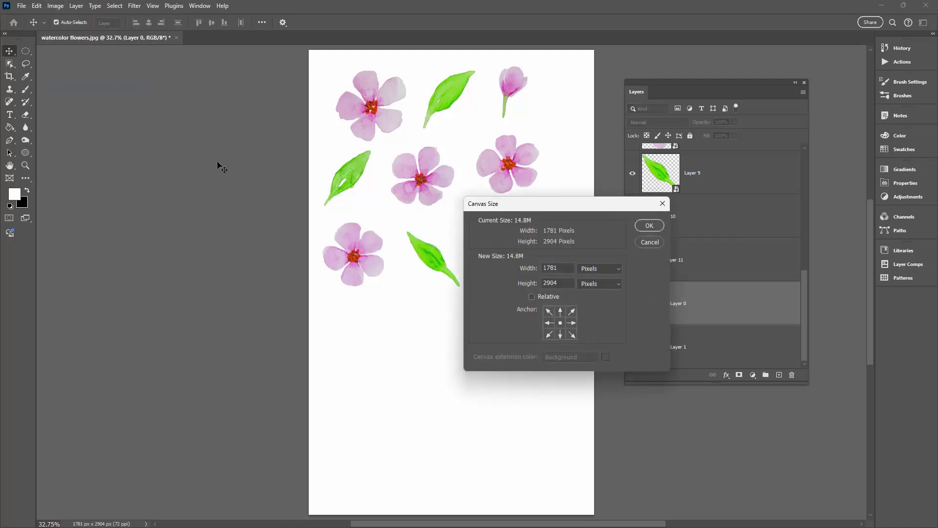
pyautogui.moveTo(522, 210); pyautogui.dragTo(621, 131)
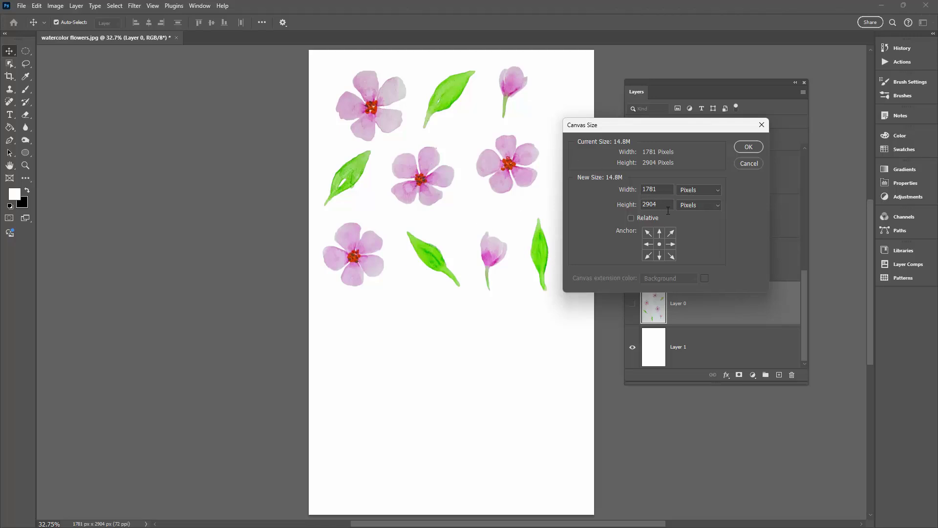
pyautogui.moveTo(669, 206); pyautogui.dragTo(597, 207)
pyautogui.write('1800')
pyautogui.moveTo(659, 185); pyautogui.dragTo(624, 195)
pyautogui.write('1800')
pyautogui.click(748, 148)
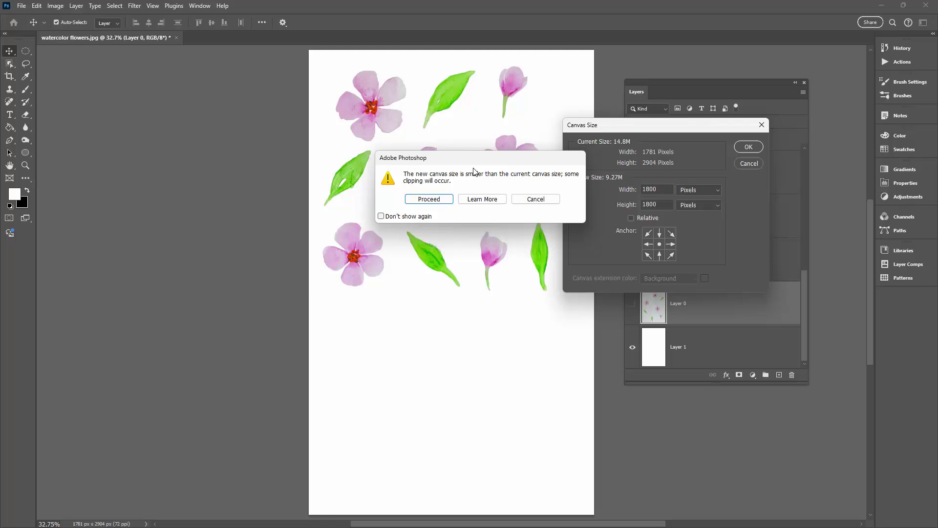
# Step: Anchor the canvas resize at top-middle and accept clipping the bottom
pyautogui.click(537, 200)
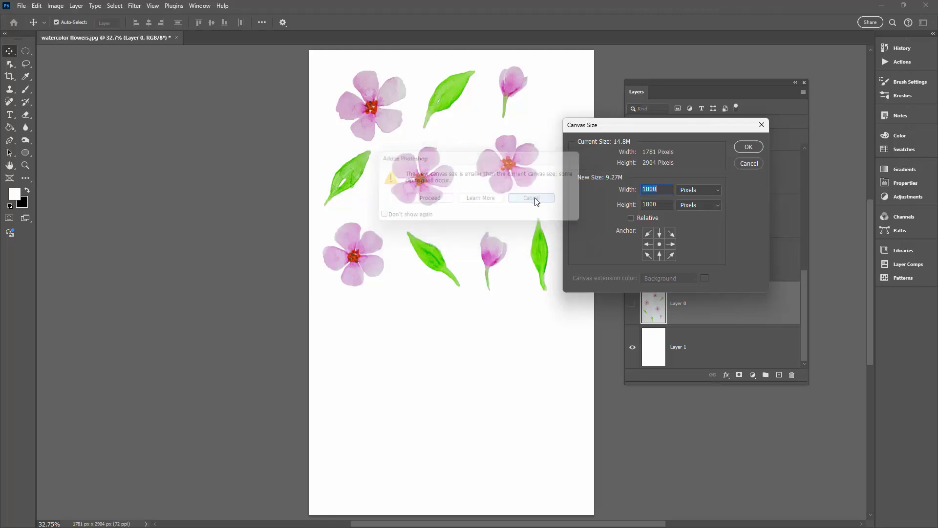
pyautogui.click(660, 233)
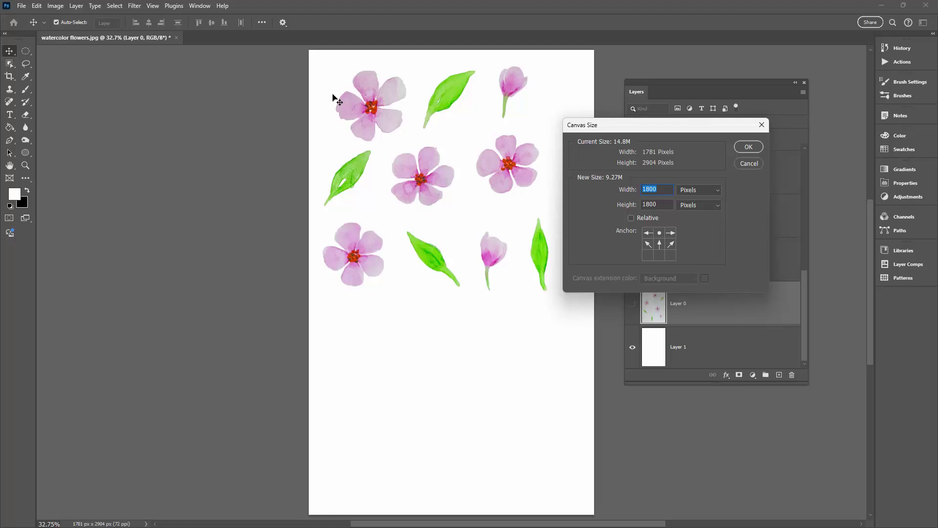
pyautogui.click(757, 146)
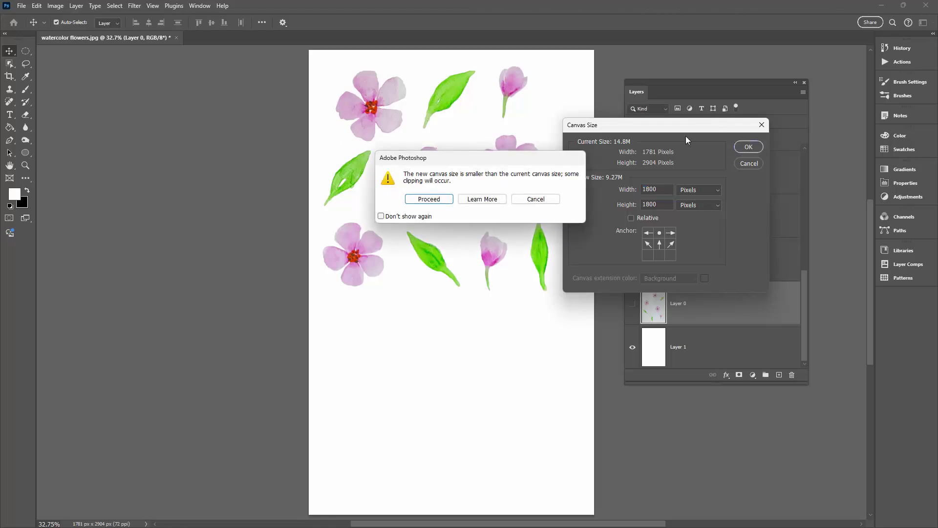
pyautogui.click(422, 199)
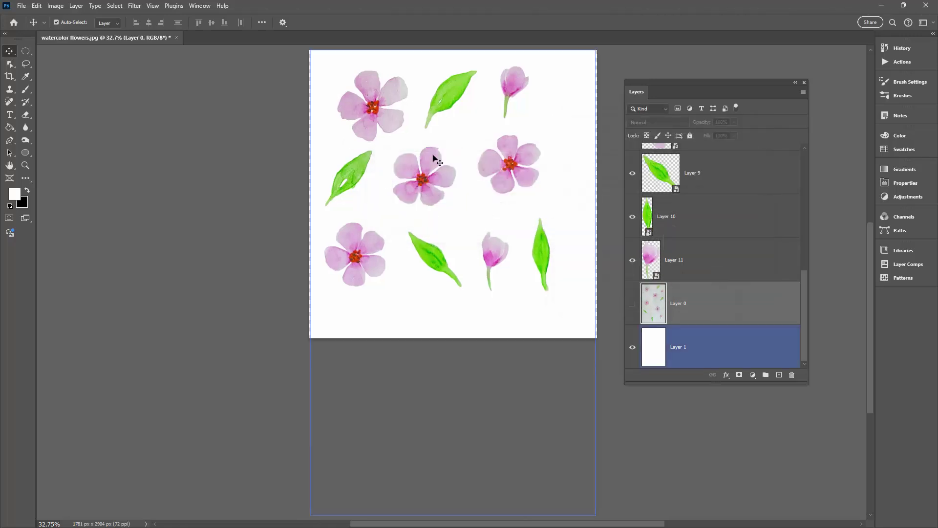
pyautogui.click(658, 276)
# Step: Delete the hidden Layer 0 and the white Layer 1
pyautogui.click(572, 303)
pyautogui.click(98, 263)
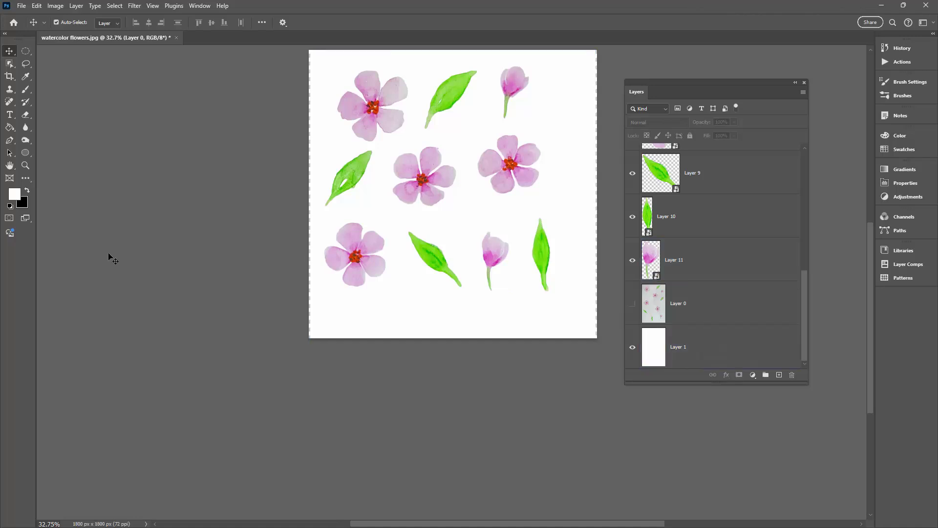
pyautogui.click(342, 313)
pyautogui.click(611, 310)
pyautogui.click(681, 303)
pyautogui.moveTo(731, 302); pyautogui.dragTo(791, 375)
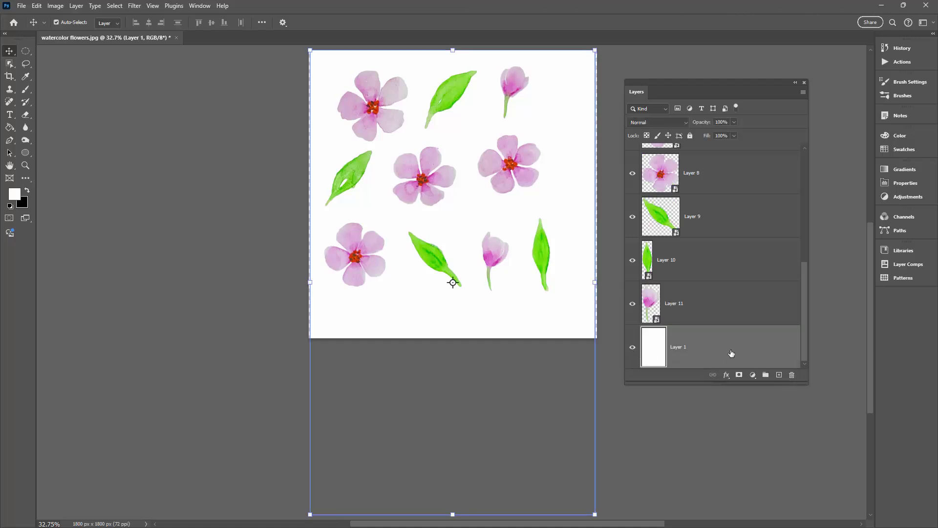
pyautogui.moveTo(731, 353); pyautogui.dragTo(793, 375)
# Step: Add Layer 12, fill it white with the Paint Bucket, and move it below Layer 11
pyautogui.scroll(3, 714, 352)
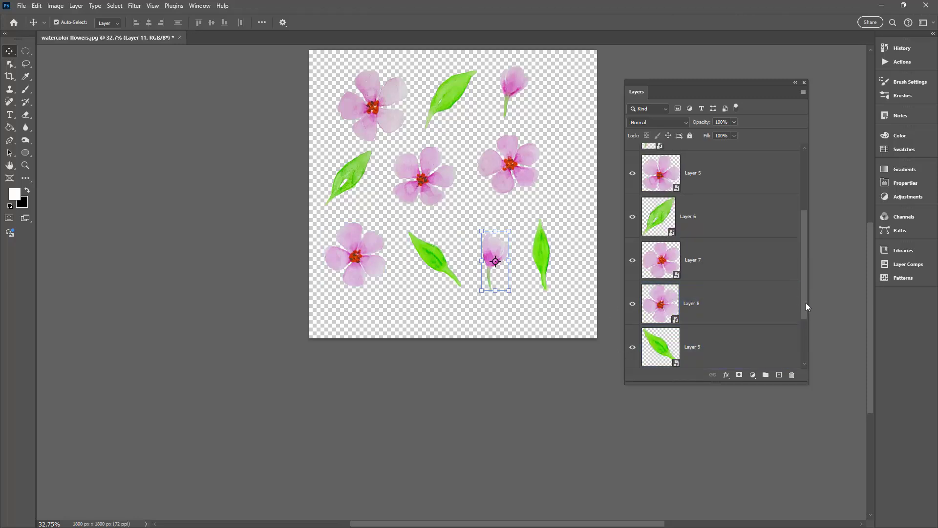
pyautogui.scroll(-3, 805, 303)
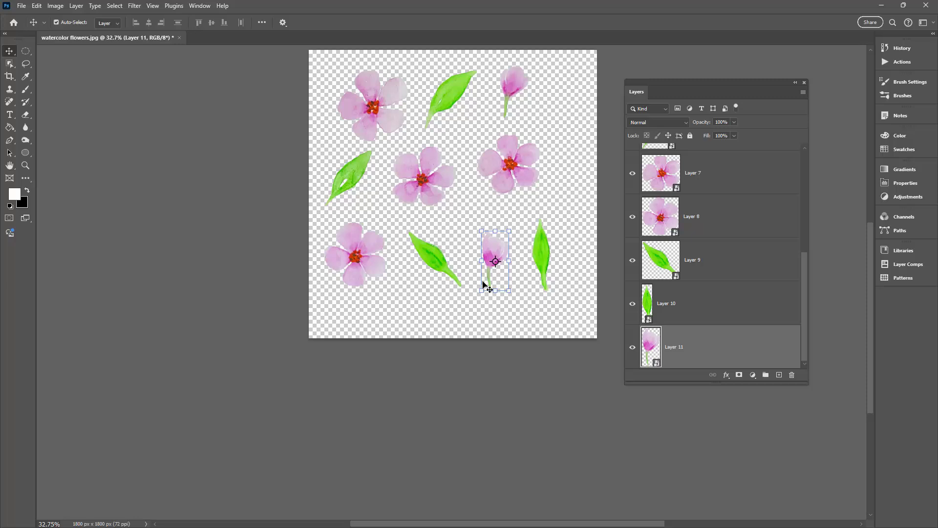
pyautogui.click(780, 375)
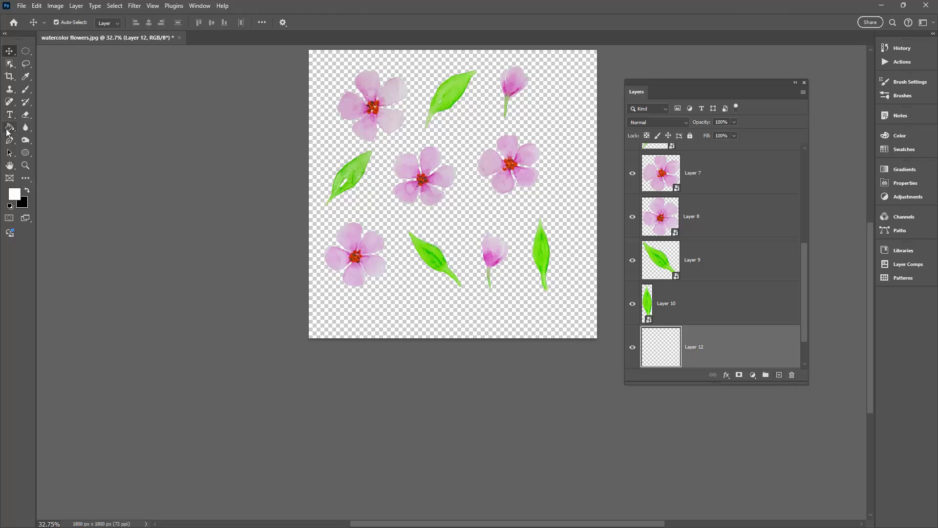
pyautogui.click(8, 128)
pyautogui.click(449, 255)
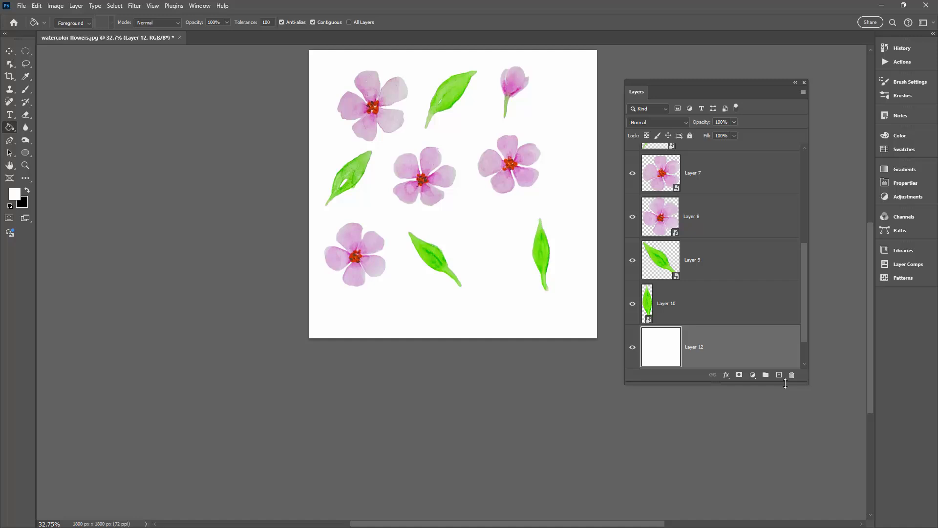
pyautogui.scroll(-1, 802, 296)
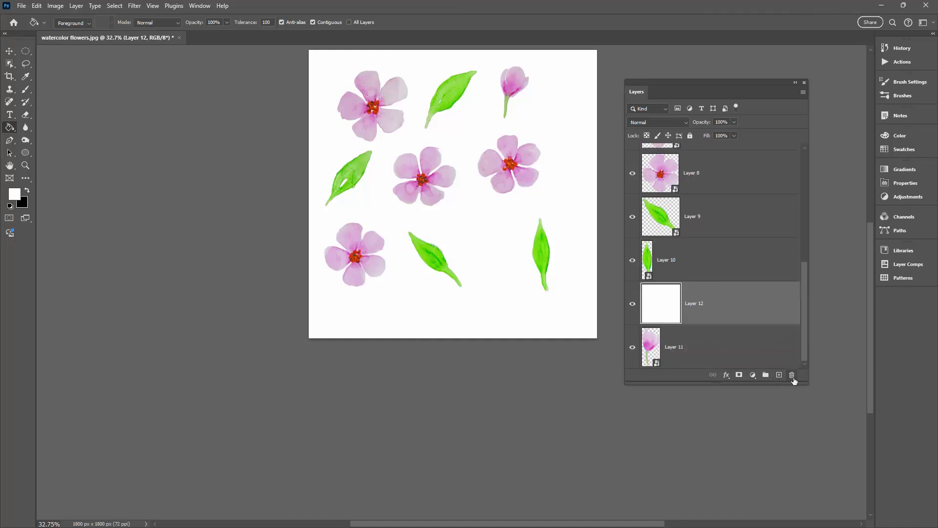
pyautogui.moveTo(802, 384); pyautogui.dragTo(806, 465)
pyautogui.moveTo(700, 408); pyautogui.dragTo(691, 438)
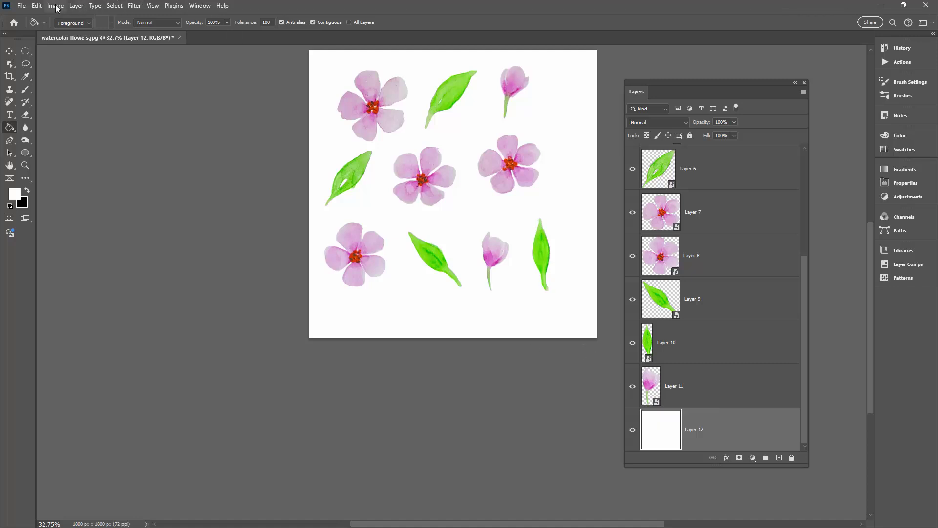
# Step: Add a Solid Color fill layer, Color Fill 1, in grey-mauve #746666
pyautogui.click(76, 6)
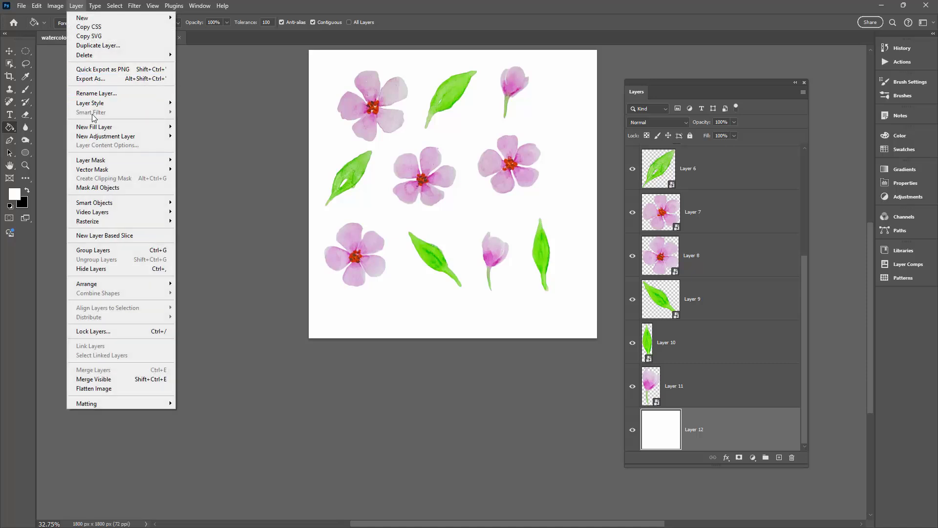
pyautogui.moveTo(91, 127)
pyautogui.click(198, 125)
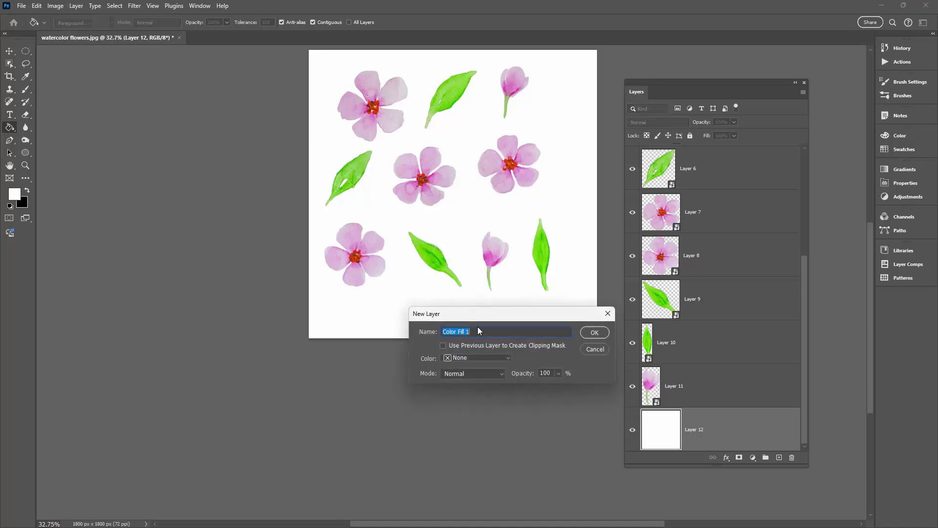
pyautogui.click(594, 332)
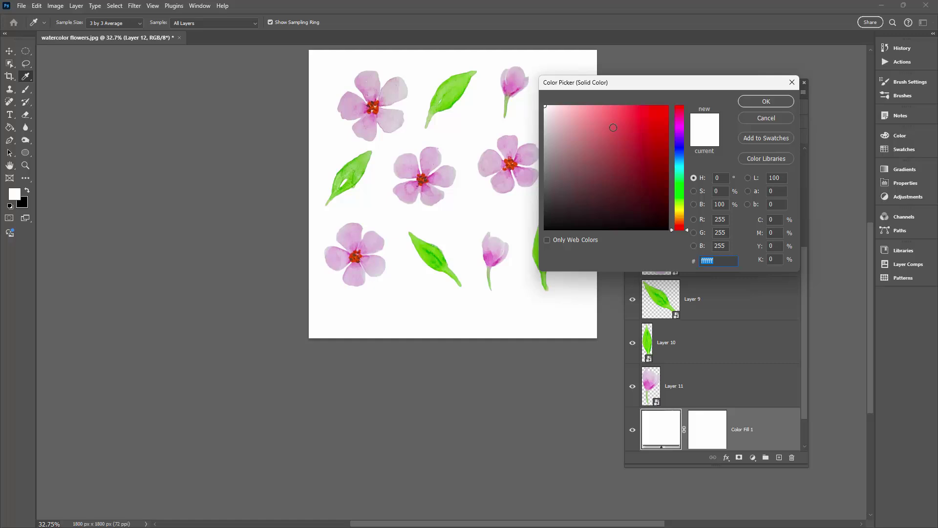
pyautogui.moveTo(617, 83); pyautogui.dragTo(675, 149)
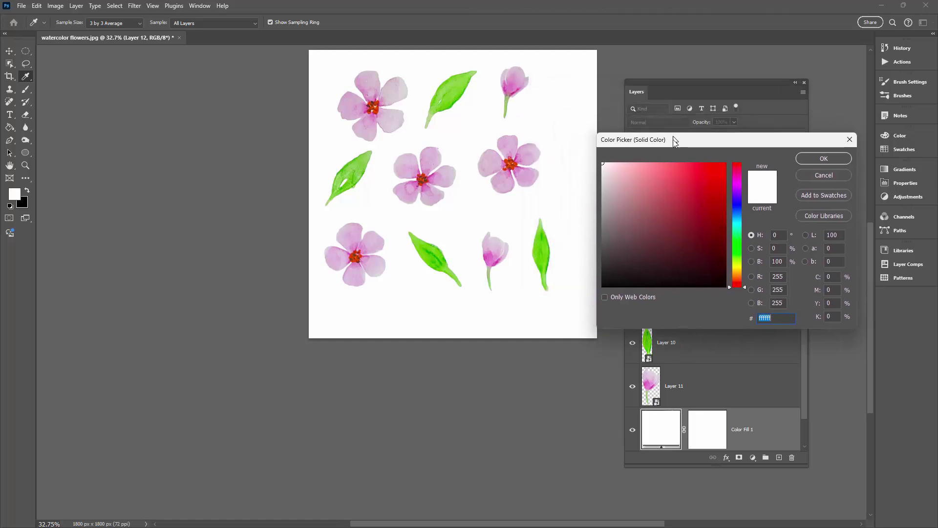
pyautogui.moveTo(643, 178)
pyautogui.mouseDown()
pyautogui.moveTo(618, 196)
pyautogui.moveTo(619, 225)
pyautogui.moveTo(644, 202)
pyautogui.moveTo(707, 222)
pyautogui.moveTo(660, 239)
pyautogui.moveTo(635, 223)
pyautogui.moveTo(628, 252)
pyautogui.moveTo(615, 240)
pyautogui.mouseUp()
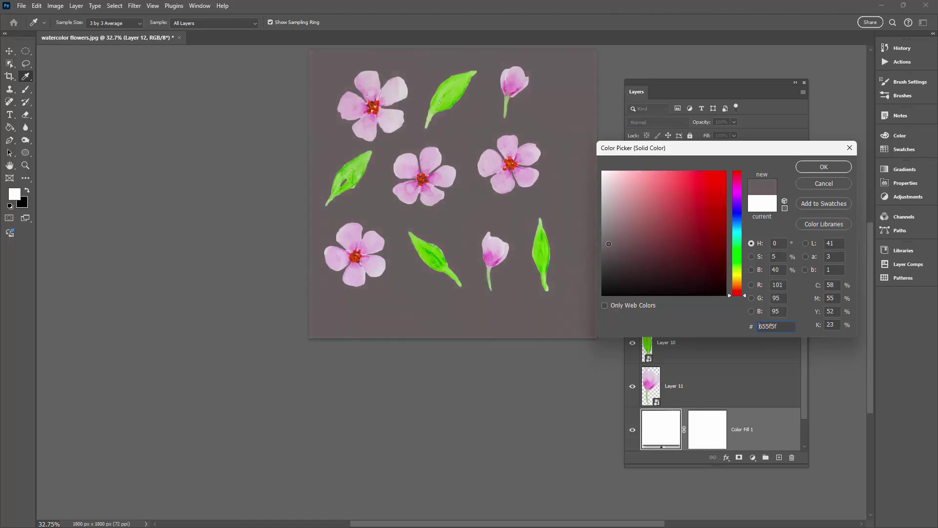
pyautogui.moveTo(609, 244); pyautogui.dragTo(612, 241)
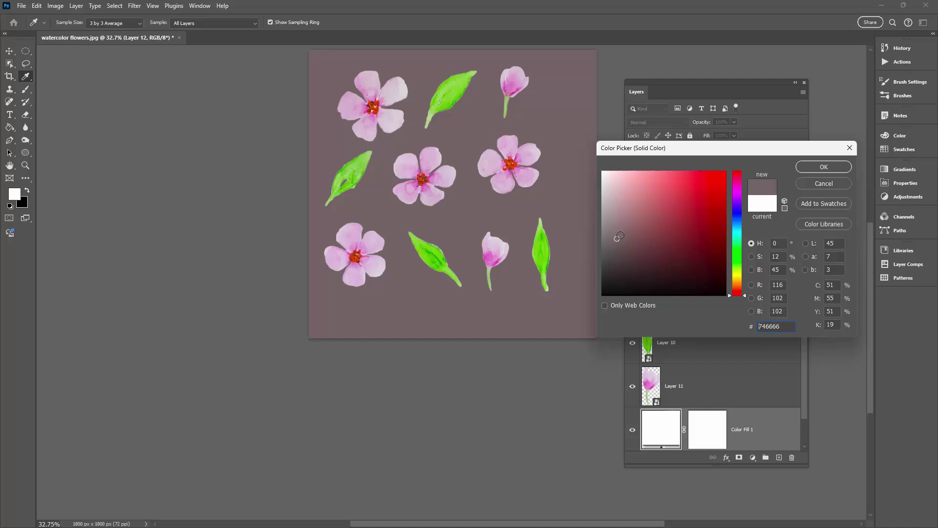
pyautogui.click(824, 167)
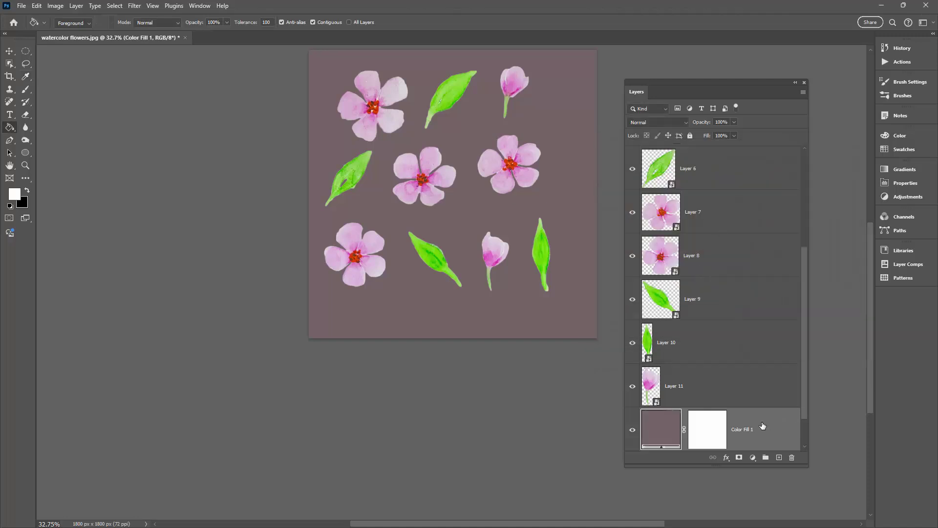
# Step: Try fill colour 823333, then cancel to keep the grey-mauve
pyautogui.doubleClick(658, 429)
pyautogui.write('823333')
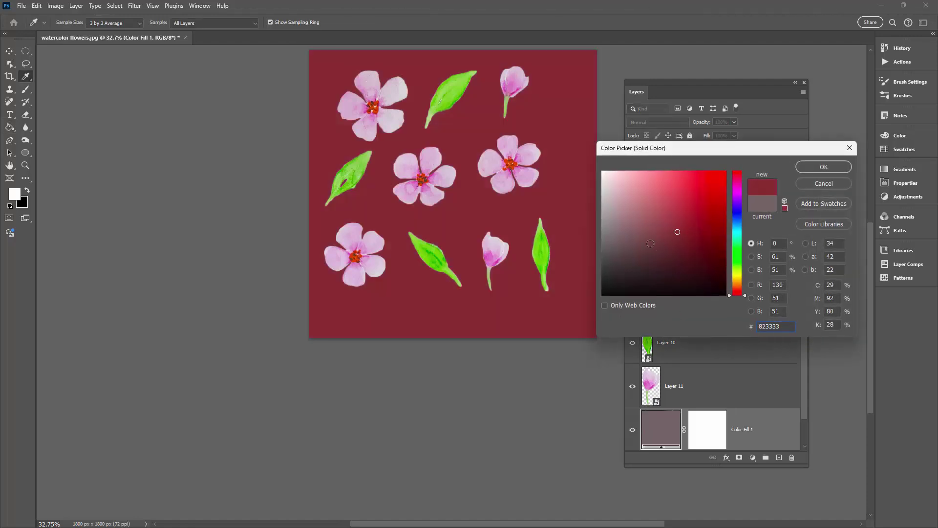
pyautogui.click(806, 185)
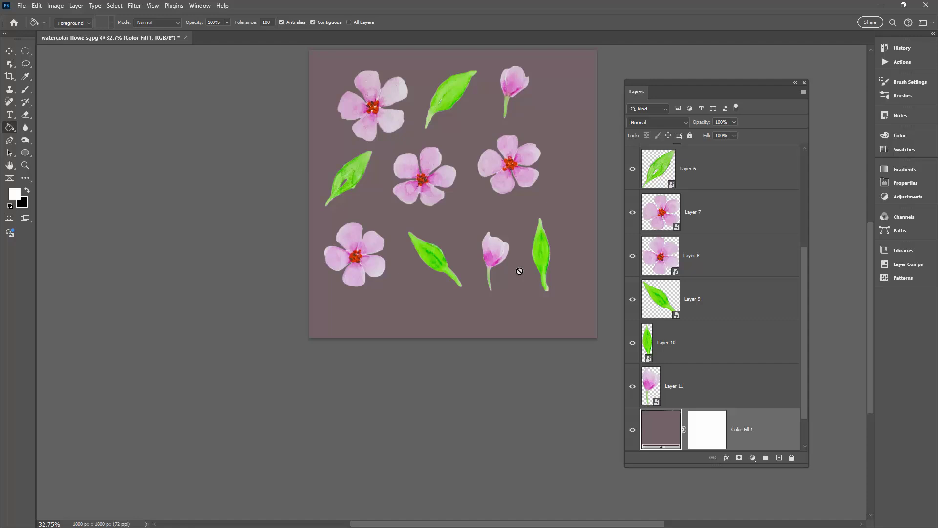
pyautogui.moveTo(389, 200); pyautogui.dragTo(312, 280)
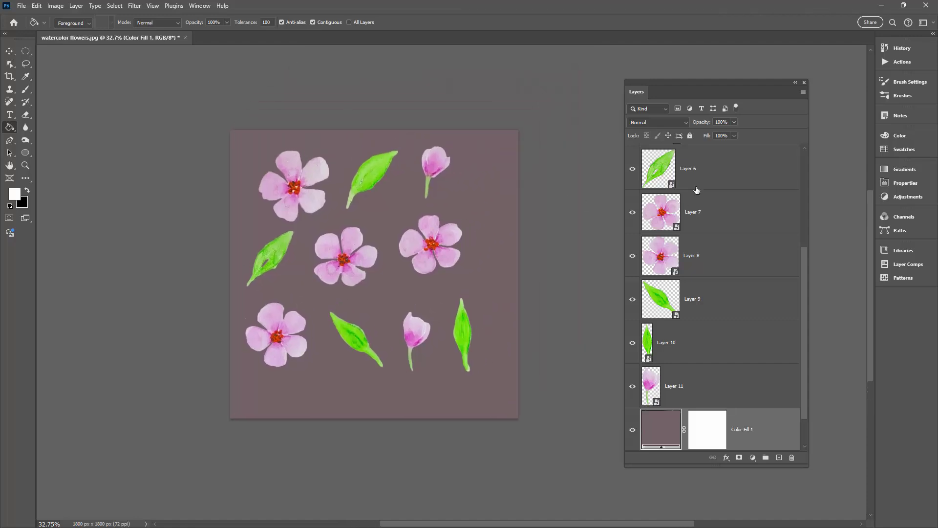
pyautogui.moveTo(802, 332); pyautogui.dragTo(802, 237)
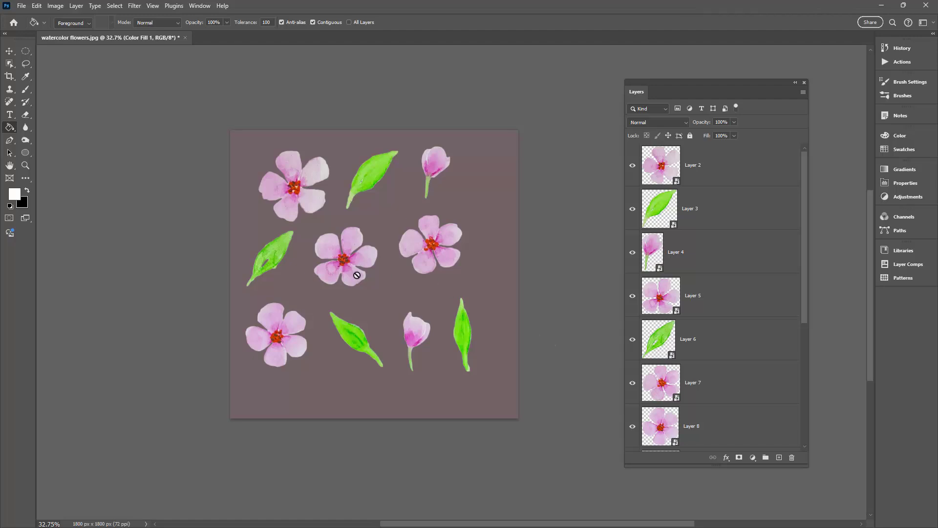
# Step: Turn on Pattern Preview and zoom out to 16.7% to see the tile repeating
pyautogui.click(153, 7)
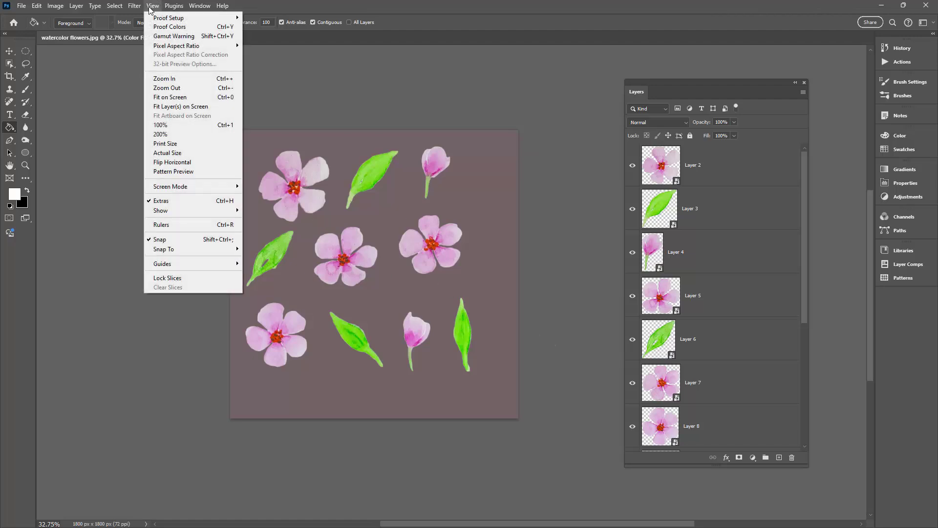
pyautogui.click(168, 172)
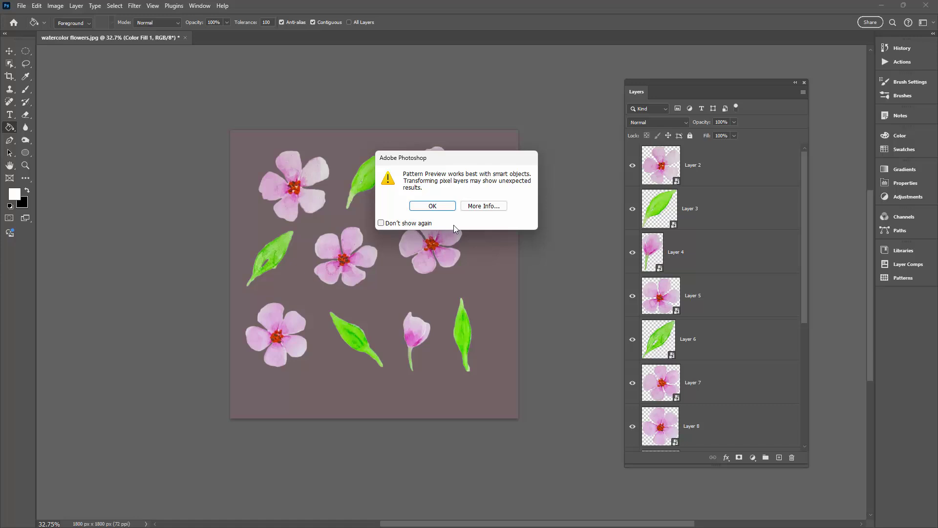
pyautogui.click(433, 208)
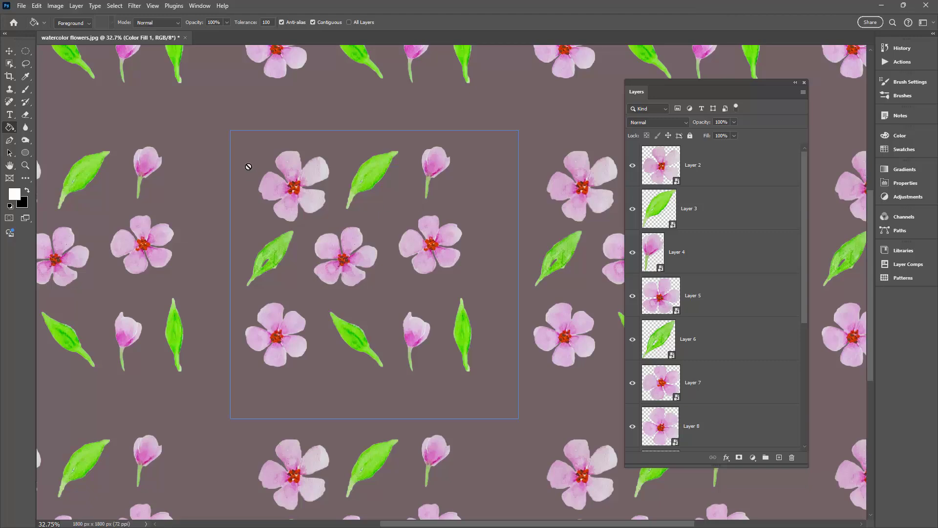
pyautogui.click(25, 165)
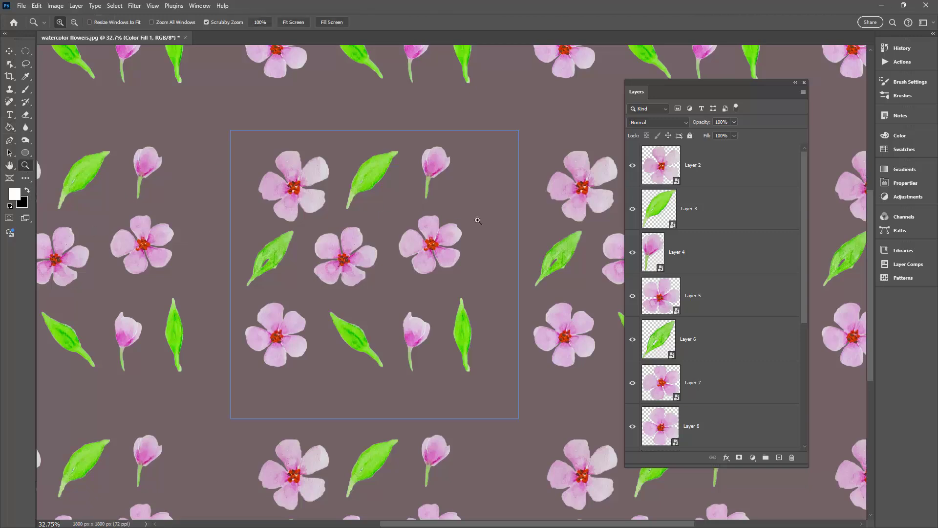
pyautogui.keyDown('alt'); pyautogui.click(478, 221); pyautogui.keyUp('alt')
pyautogui.keyDown('alt'); pyautogui.click(478, 221); pyautogui.keyUp('alt')
pyautogui.keyDown('alt'); pyautogui.click(478, 221); pyautogui.keyUp('alt')
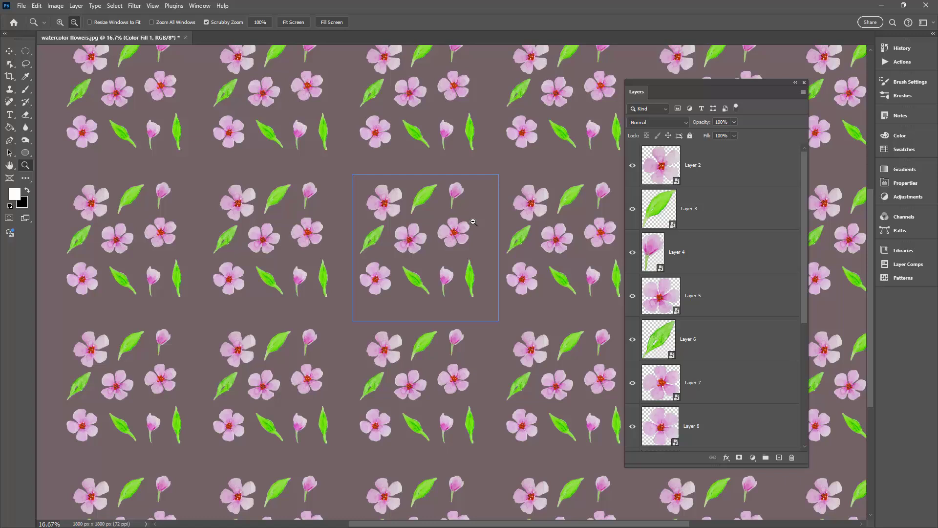
pyautogui.moveTo(687, 88); pyautogui.dragTo(758, 80)
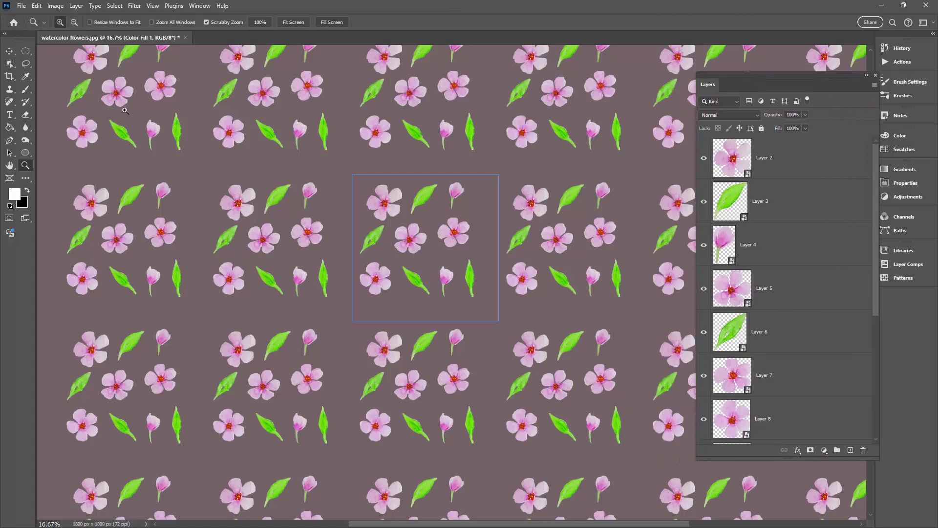
pyautogui.click(10, 51)
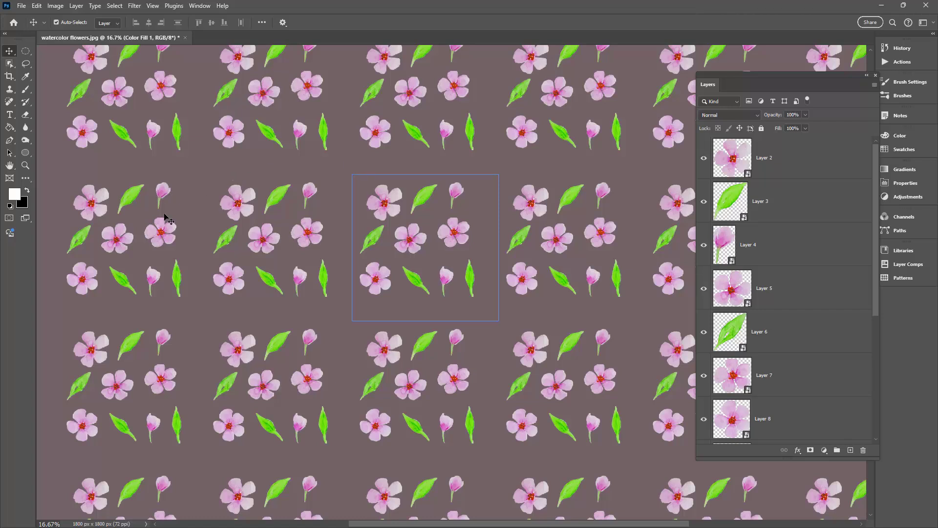
# Step: Move the bud to the tile's top-right corner, shift a flower right and a leaf up
pyautogui.click(456, 190)
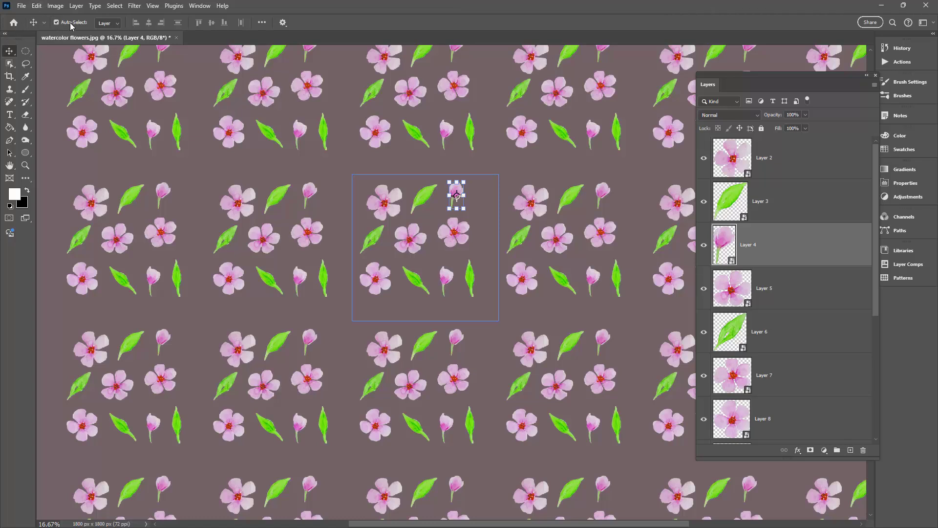
pyautogui.click(283, 22)
pyautogui.moveTo(459, 194); pyautogui.dragTo(484, 180)
pyautogui.click(465, 242)
pyautogui.moveTo(465, 242)
pyautogui.mouseDown()
pyautogui.moveTo(499, 218)
pyautogui.moveTo(482, 246)
pyautogui.mouseUp()
pyautogui.moveTo(424, 199)
pyautogui.mouseDown()
pyautogui.moveTo(430, 173)
pyautogui.moveTo(435, 184)
pyautogui.mouseUp()
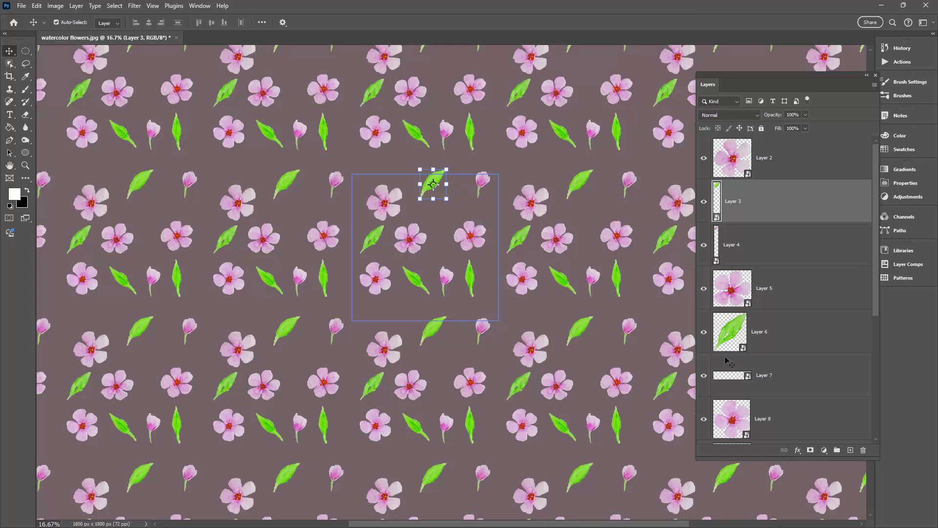
# Step: Duplicate the centre flower to the upper right; move the lower-left flower and a leaf left
pyautogui.click(405, 247)
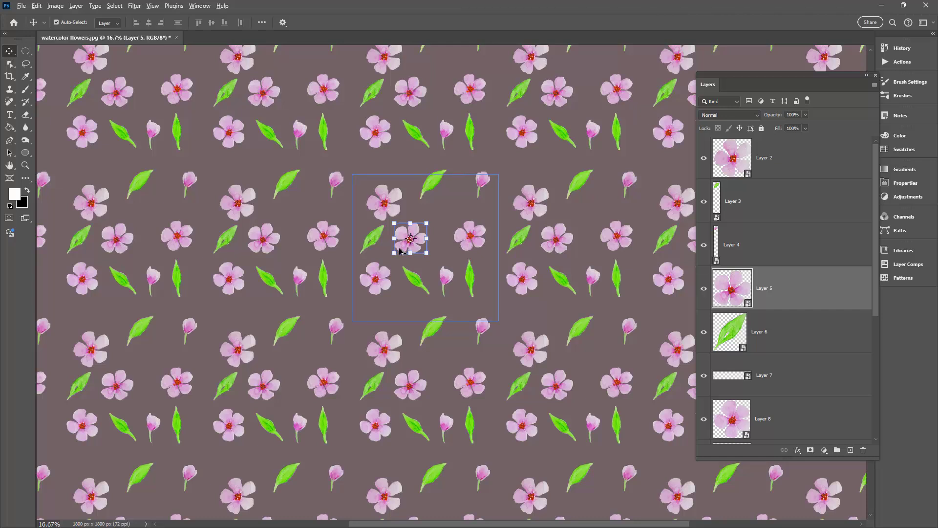
pyautogui.moveTo(400, 250); pyautogui.dragTo(474, 234)
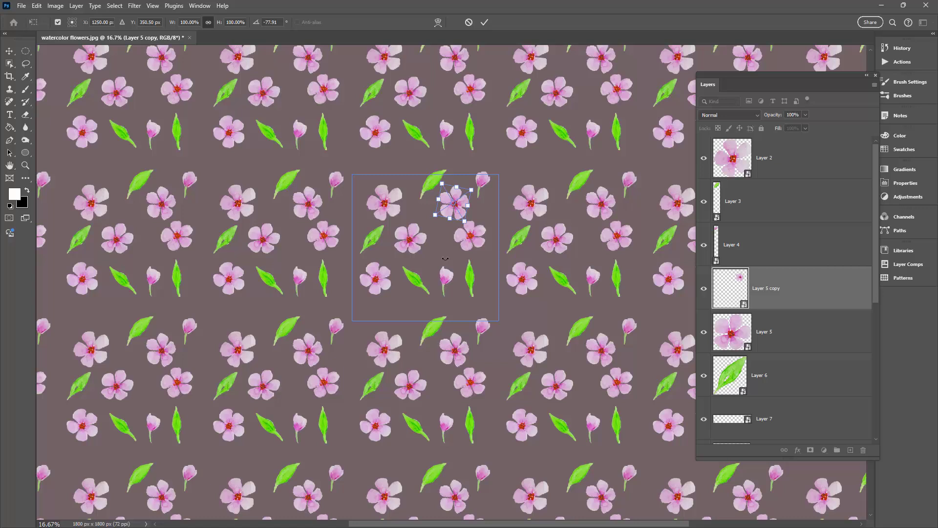
pyautogui.click(485, 22)
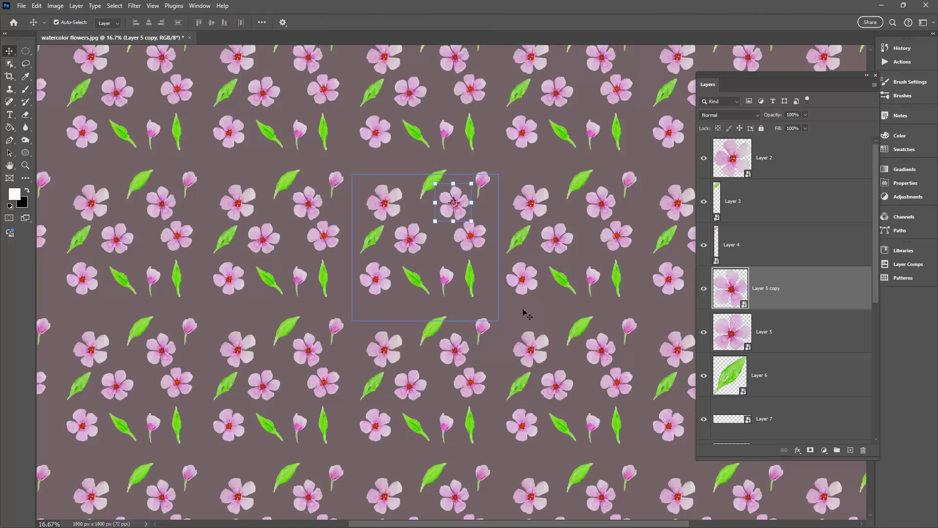
pyautogui.click(369, 290)
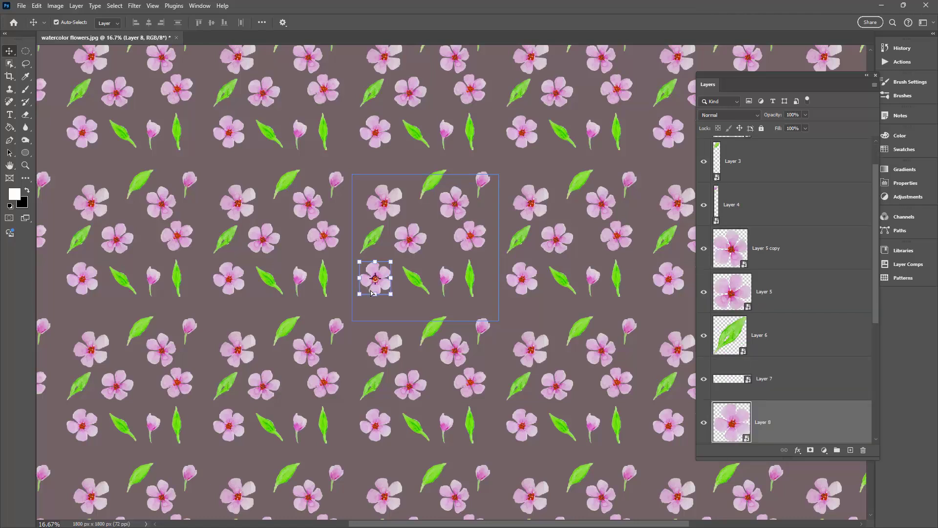
pyautogui.moveTo(371, 292); pyautogui.dragTo(353, 293)
pyautogui.moveTo(413, 276); pyautogui.dragTo(385, 321)
# Step: Paste another leaf and a bud, position the bud, and duplicate it right of centre
pyautogui.hotkey('ctrl', 'v')
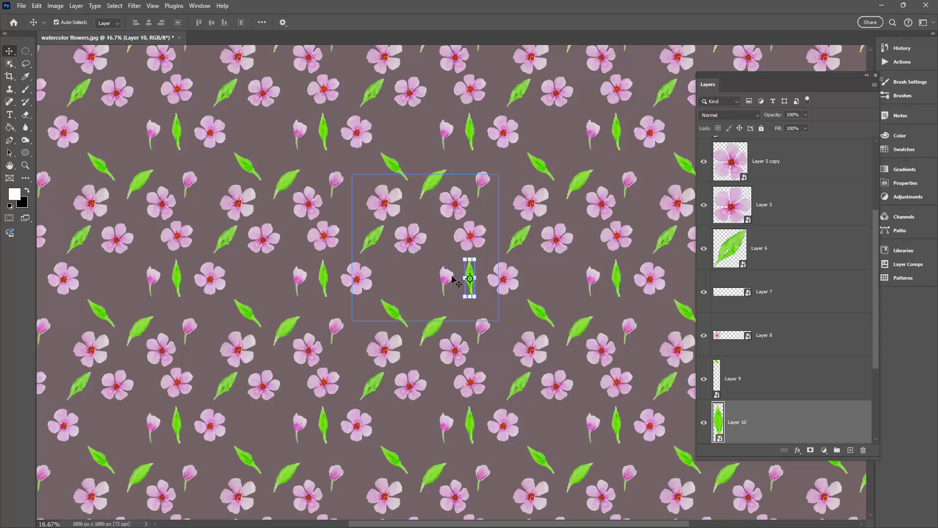
pyautogui.hotkey('ctrl', 'v')
pyautogui.moveTo(447, 279); pyautogui.dragTo(417, 294)
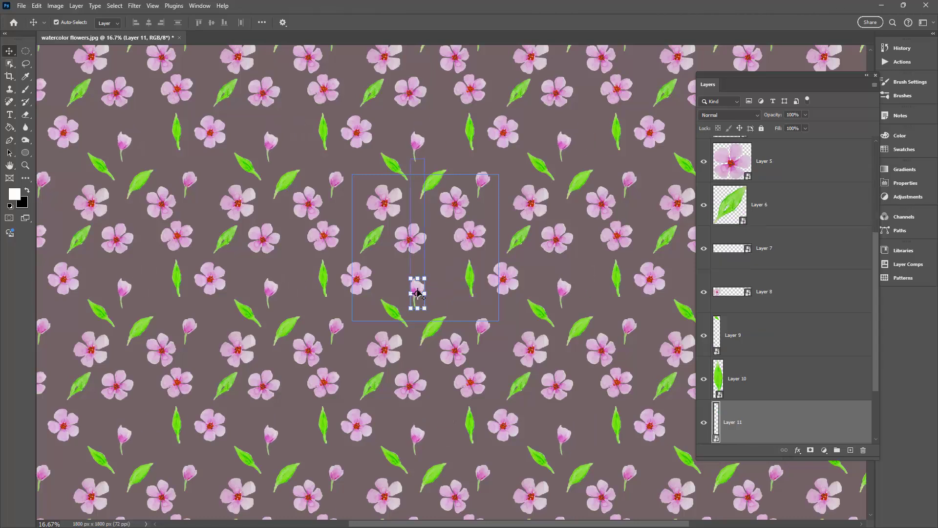
pyautogui.hotkey('ctrl', 't')
pyautogui.moveTo(417, 292)
pyautogui.mouseDown()
pyautogui.moveTo(437, 257)
pyautogui.moveTo(413, 294)
pyautogui.mouseUp()
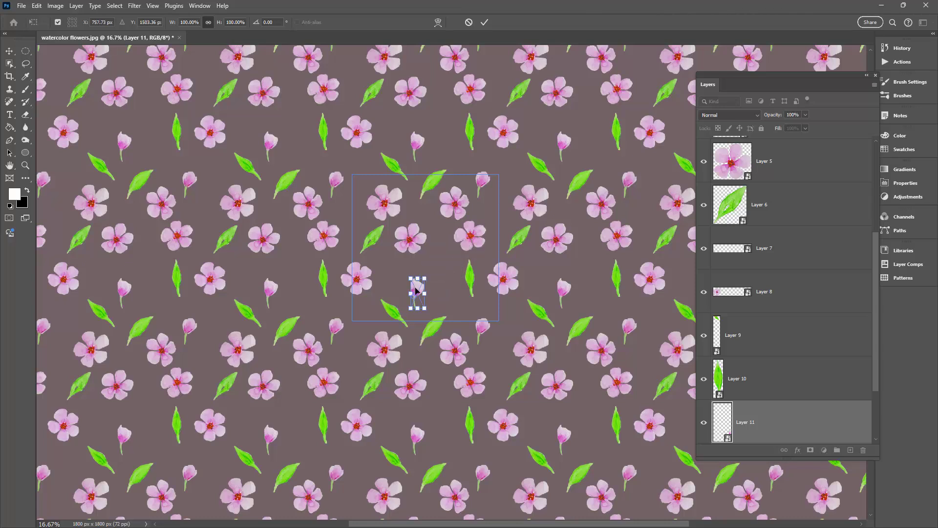
pyautogui.click(485, 22)
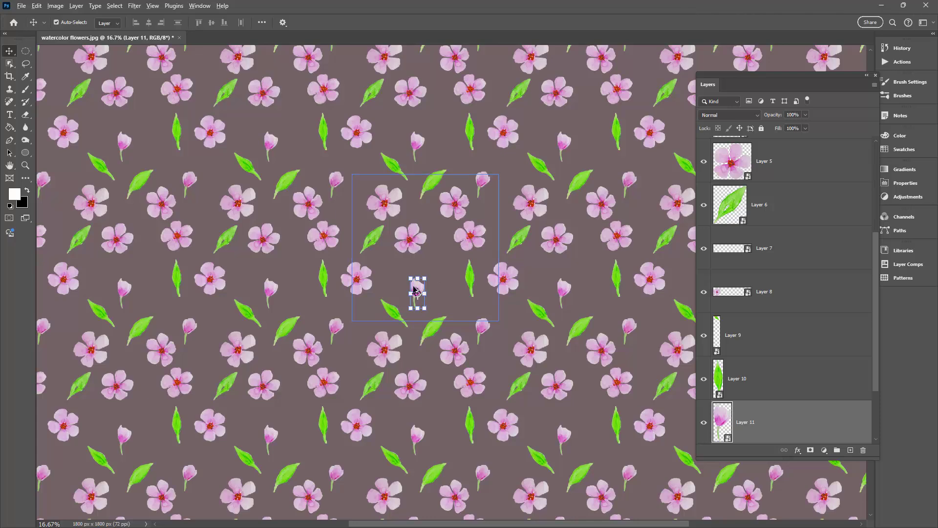
pyautogui.moveTo(414, 289); pyautogui.dragTo(448, 254)
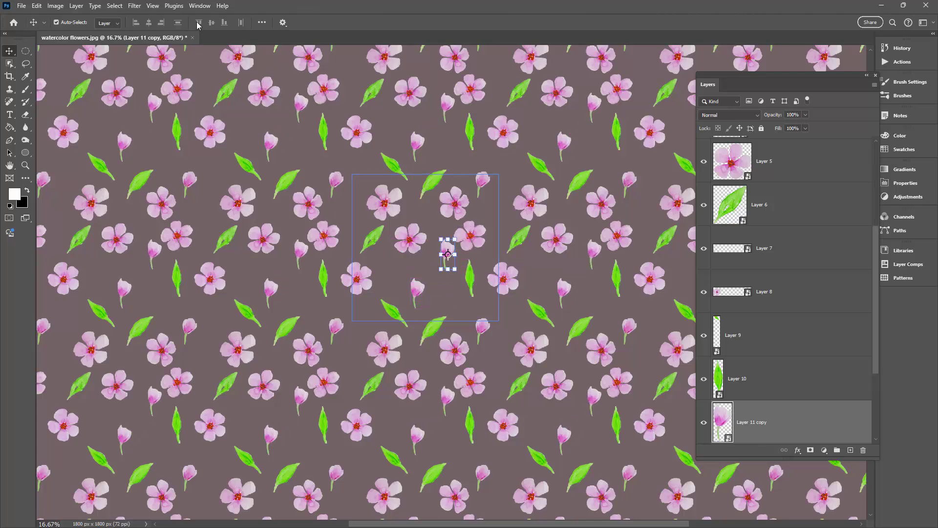
# Step: Flip the bud copy horizontally and move it to the tile's left edge
pyautogui.click(37, 6)
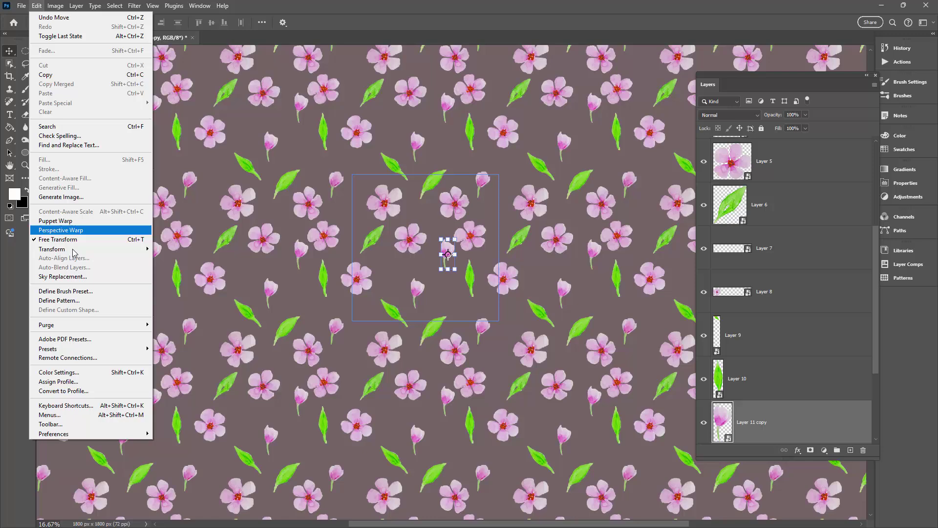
pyautogui.moveTo(72, 250)
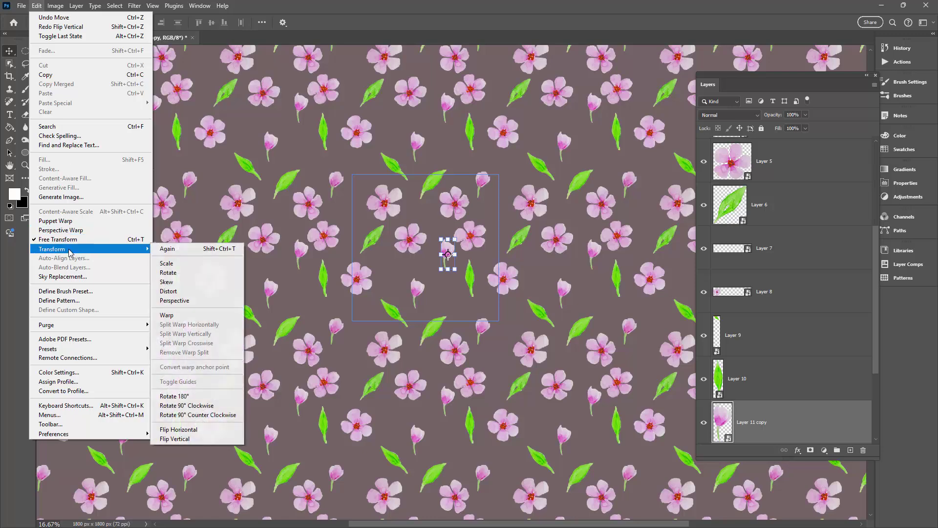
pyautogui.click(197, 430)
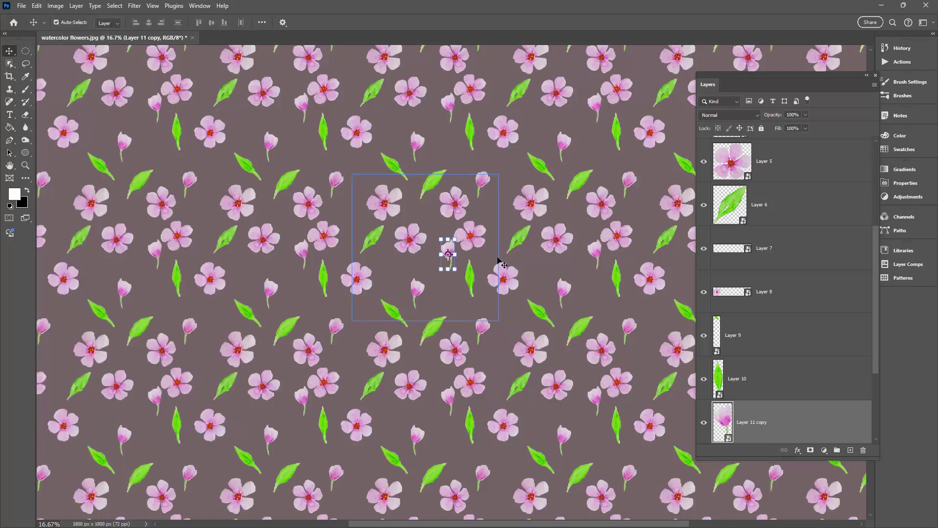
pyautogui.moveTo(449, 251); pyautogui.dragTo(352, 216)
# Step: Move flowers into gaps, reposition the top leaf, and add a rotated flower copy
pyautogui.moveTo(463, 232); pyautogui.dragTo(447, 250)
pyautogui.moveTo(470, 293); pyautogui.dragTo(473, 313)
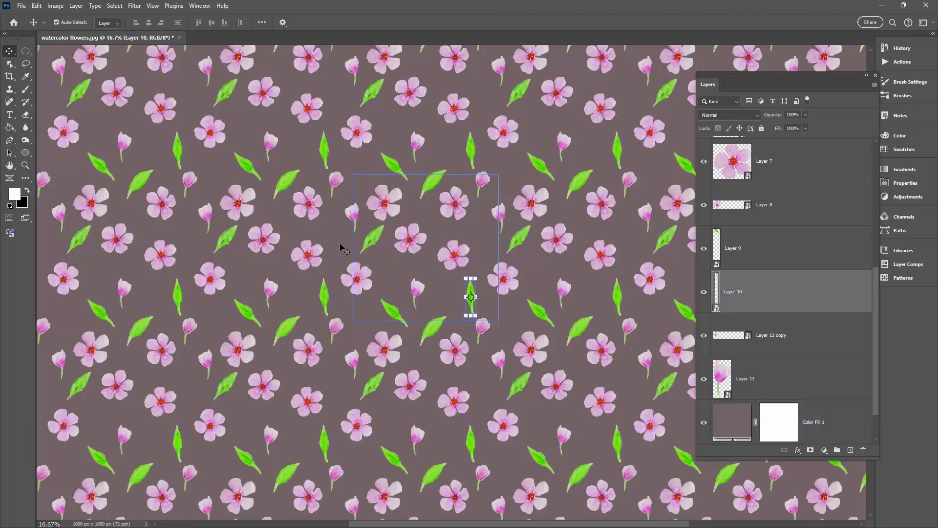
pyautogui.moveTo(417, 238); pyautogui.dragTo(414, 258)
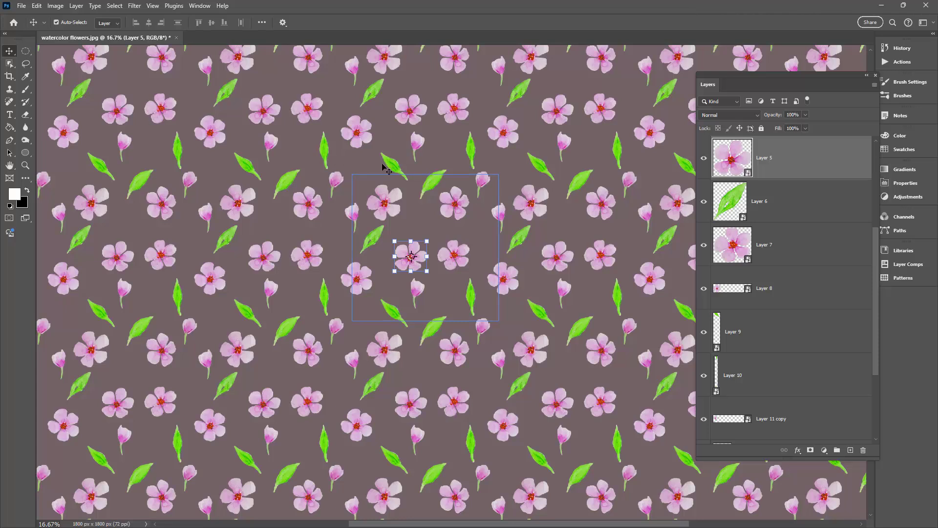
pyautogui.moveTo(392, 162)
pyautogui.mouseDown()
pyautogui.moveTo(388, 137)
pyautogui.moveTo(387, 167)
pyautogui.mouseUp()
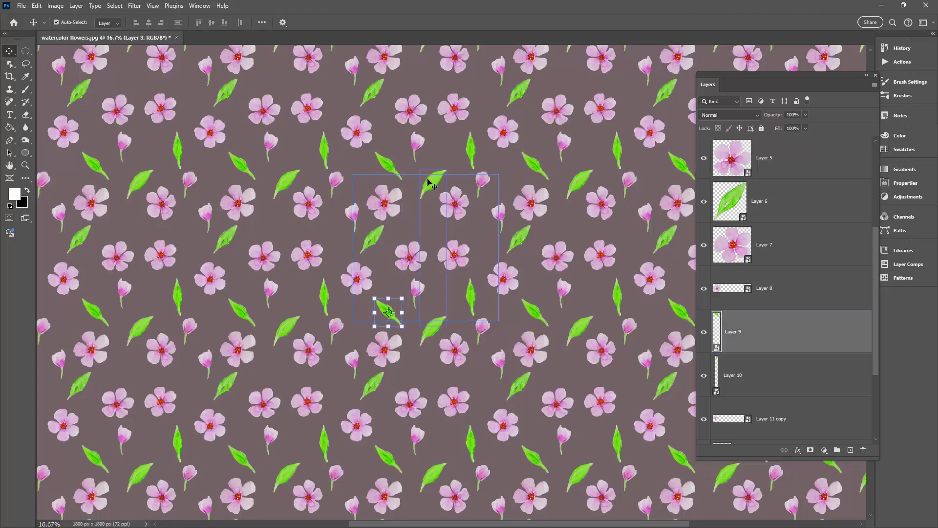
pyautogui.moveTo(446, 205); pyautogui.dragTo(491, 176)
pyautogui.press('Return')
# Step: Nudge a bud and leaves, then enlarge the vertical leaf to 111.64% and tilt it
pyautogui.moveTo(419, 299); pyautogui.dragTo(427, 290)
pyautogui.moveTo(410, 254)
pyautogui.mouseDown()
pyautogui.moveTo(408, 241)
pyautogui.moveTo(416, 244)
pyautogui.mouseUp()
pyautogui.moveTo(382, 310); pyautogui.dragTo(387, 308)
pyautogui.moveTo(467, 299)
pyautogui.mouseDown()
pyautogui.moveTo(481, 275)
pyautogui.moveTo(489, 299)
pyautogui.moveTo(469, 313)
pyautogui.mouseUp()
pyautogui.hotkey('ctrl', 't')
pyautogui.click(485, 22)
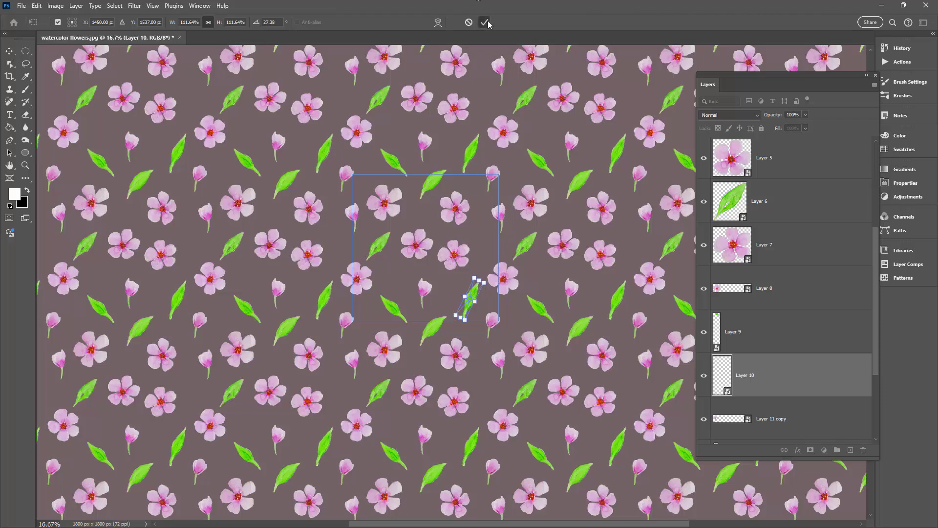
pyautogui.click(549, 370)
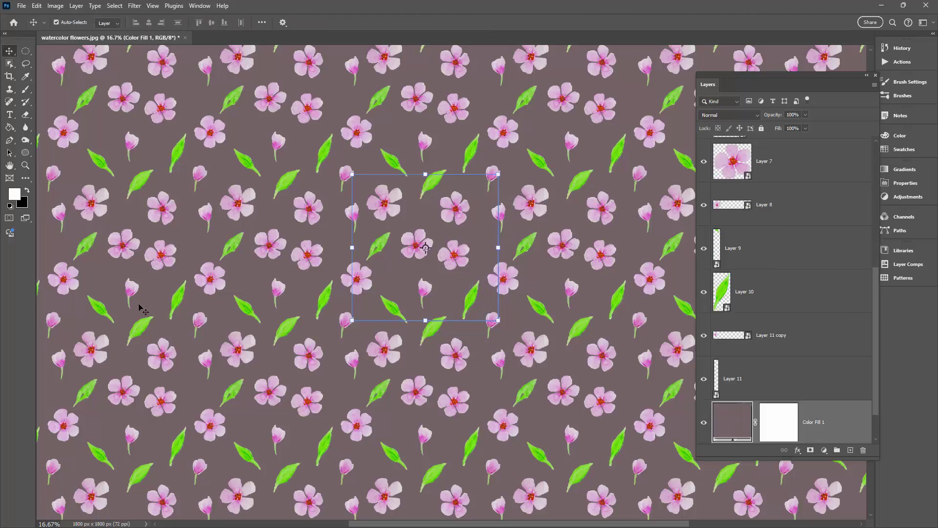
# Step: Zoom out and shift a centre flower into the empty space to even out the spacing
pyautogui.click(28, 166)
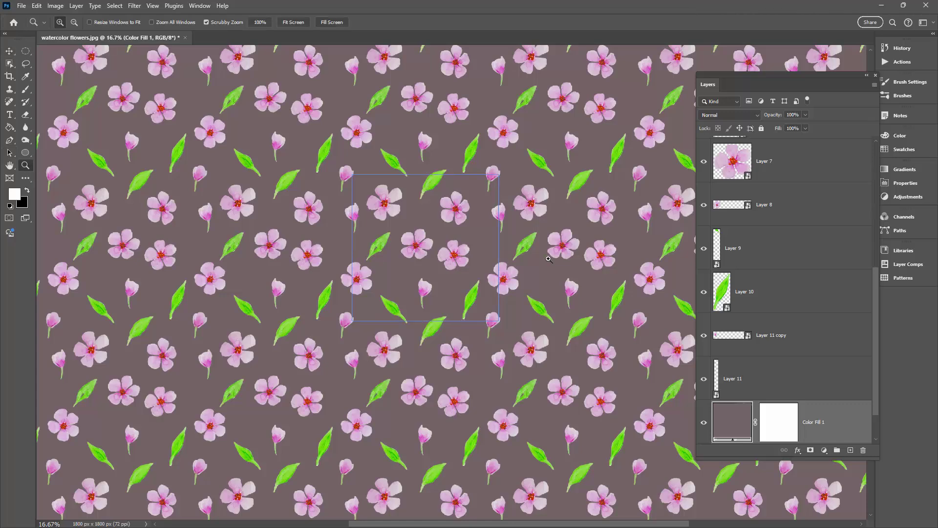
pyautogui.keyDown('alt'); pyautogui.click(584, 271); pyautogui.keyUp('alt')
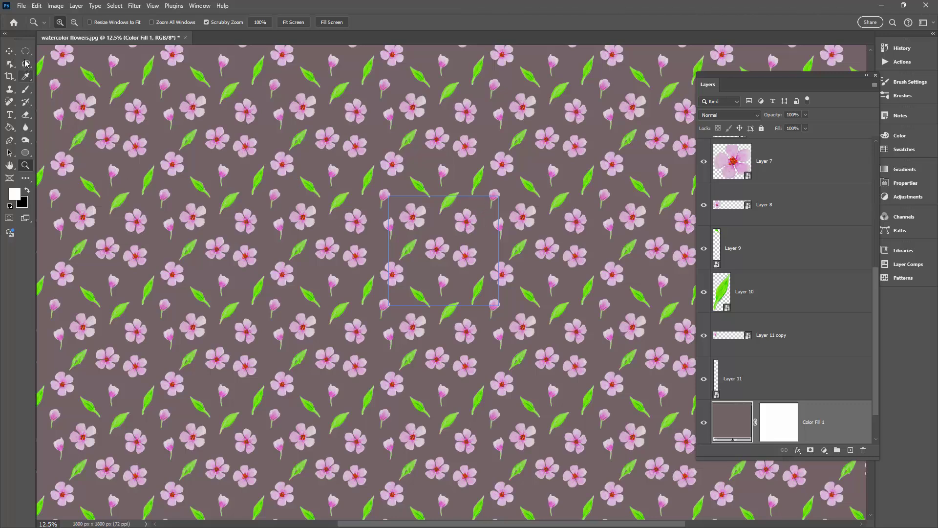
pyautogui.click(10, 51)
pyautogui.moveTo(469, 225); pyautogui.dragTo(434, 250)
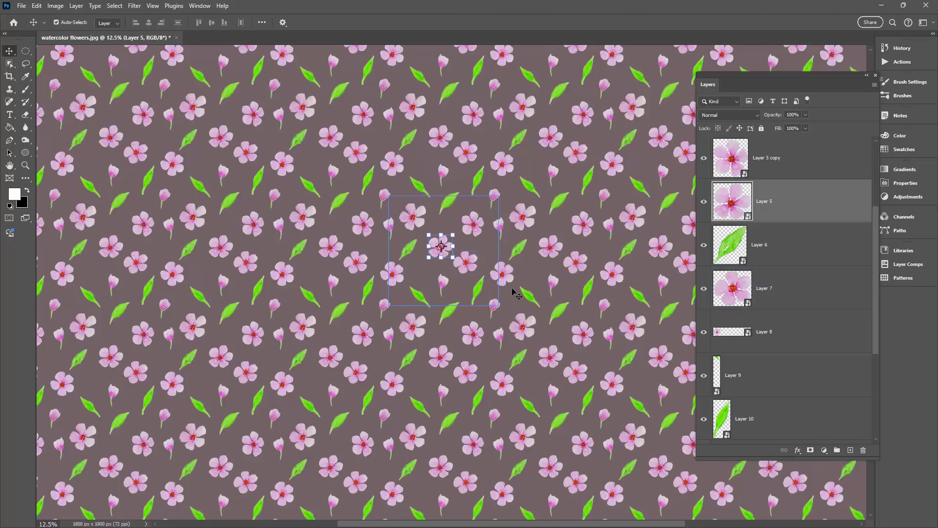
# Step: Save the dark-background tile as a new pattern with the default name 'watercolor flowers.jpg'
pyautogui.click(898, 279)
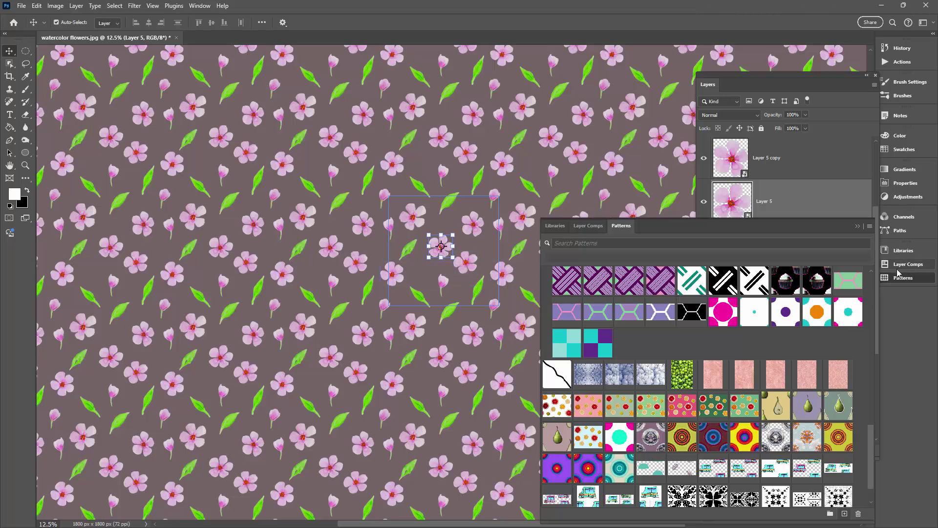
pyautogui.scroll(-1, 870, 484)
pyautogui.click(839, 497)
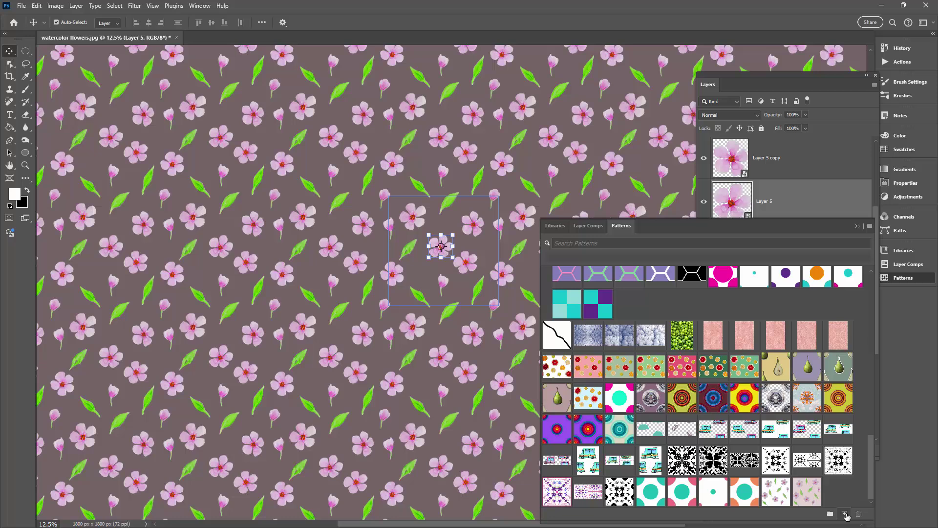
pyautogui.click(845, 514)
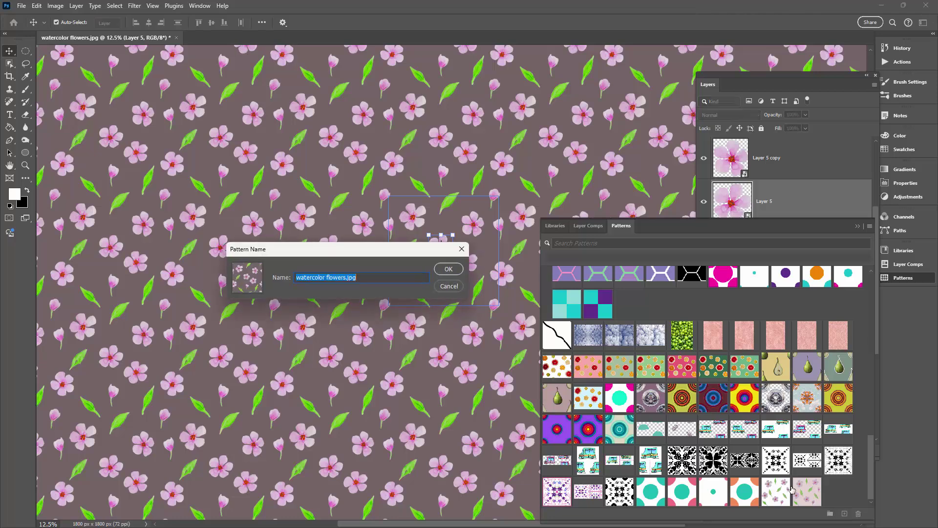
pyautogui.click(447, 269)
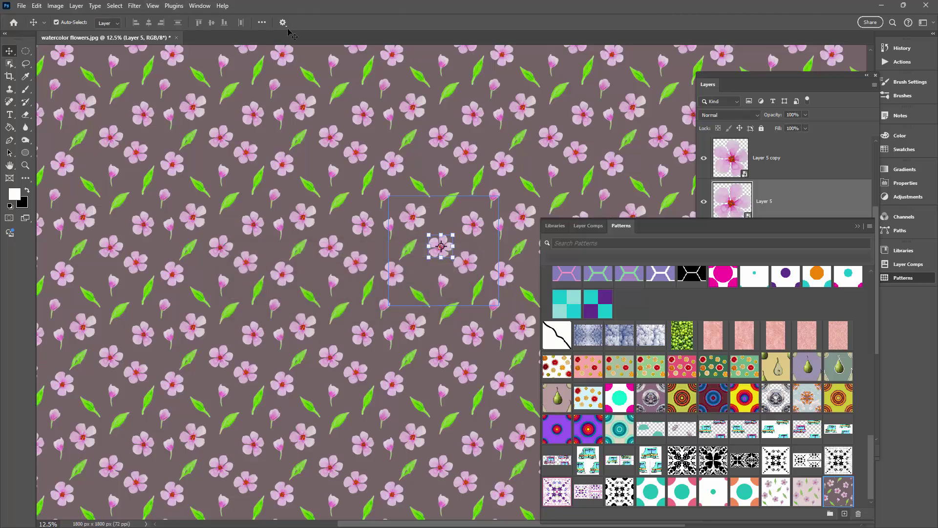
# Step: Change the Color Fill 1 background colour to light dusty pink #bda8a8
pyautogui.click(858, 227)
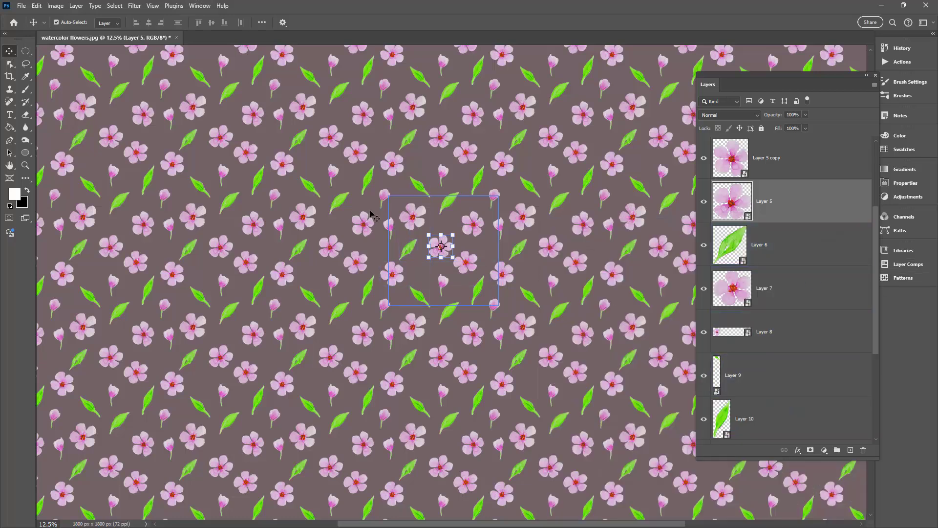
pyautogui.scroll(-4, 807, 360)
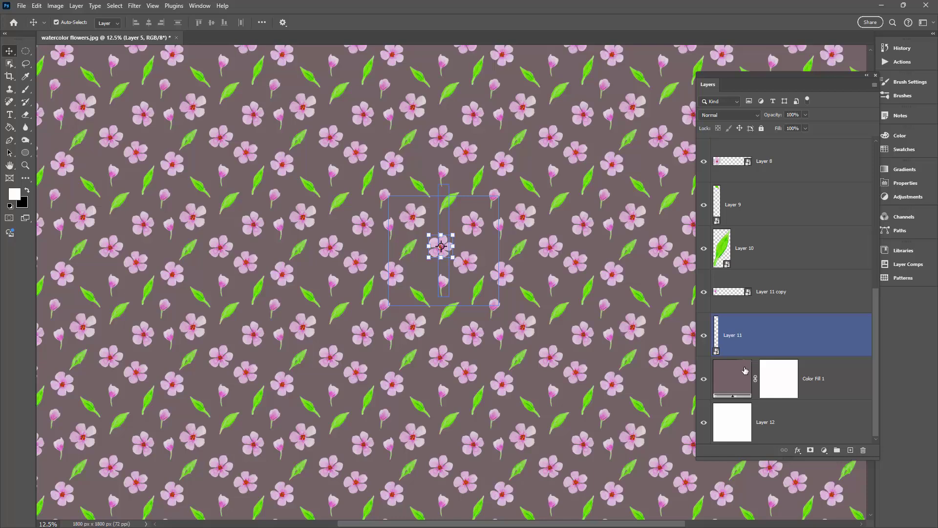
pyautogui.click(718, 379)
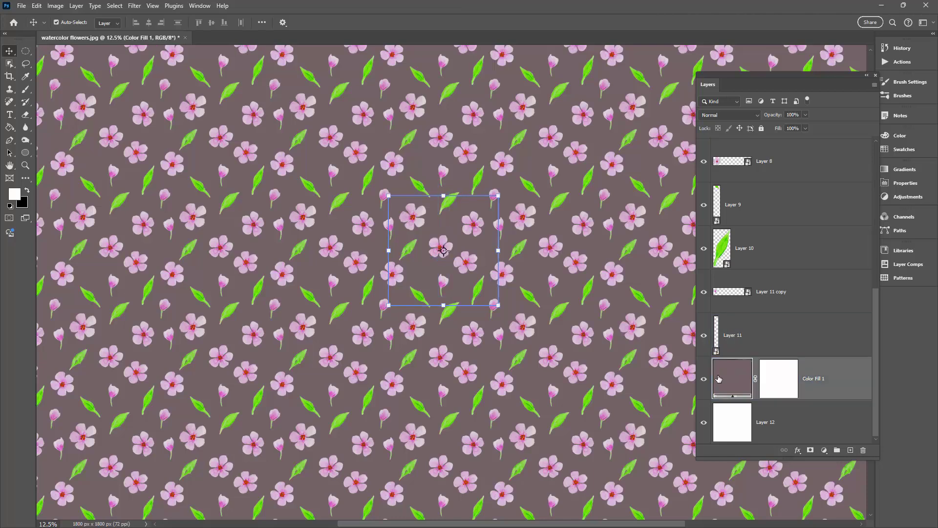
pyautogui.doubleClick(719, 379)
pyautogui.moveTo(612, 194)
pyautogui.mouseDown()
pyautogui.moveTo(623, 192)
pyautogui.moveTo(615, 204)
pyautogui.mouseUp()
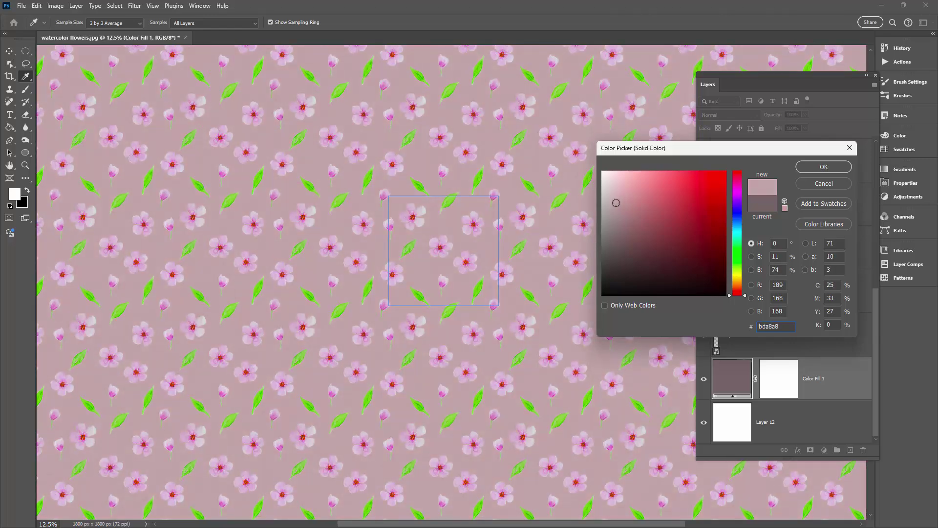
pyautogui.click(824, 166)
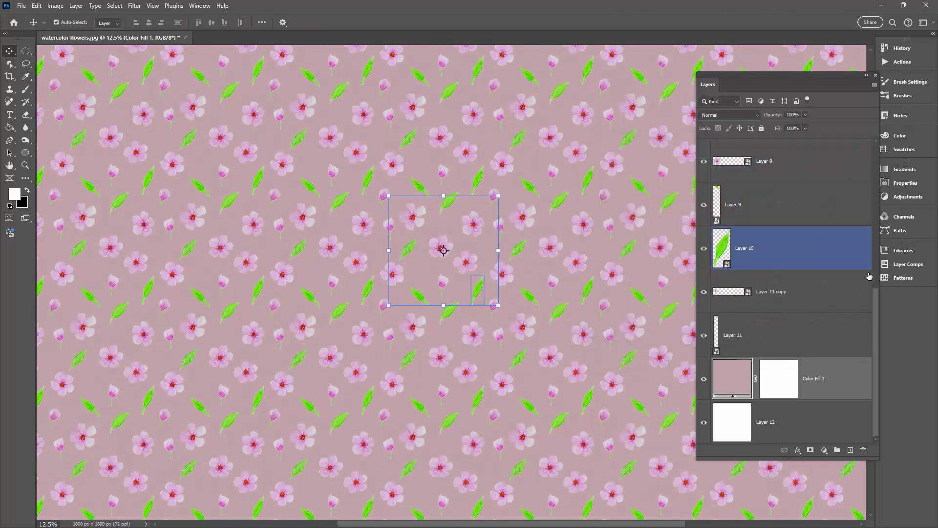
# Step: Save the light-pink tile as a second 'watercolor flowers.jpg' pattern at the end of the list
pyautogui.click(903, 278)
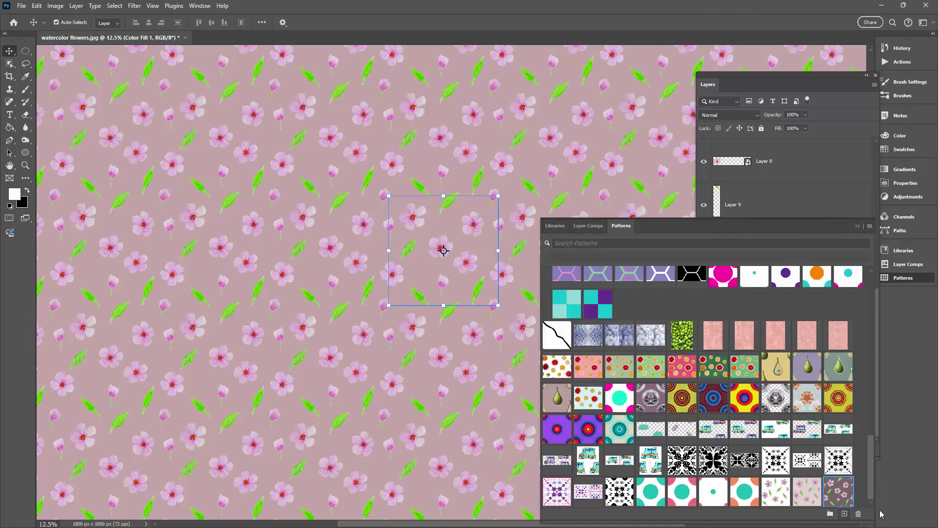
pyautogui.click(844, 514)
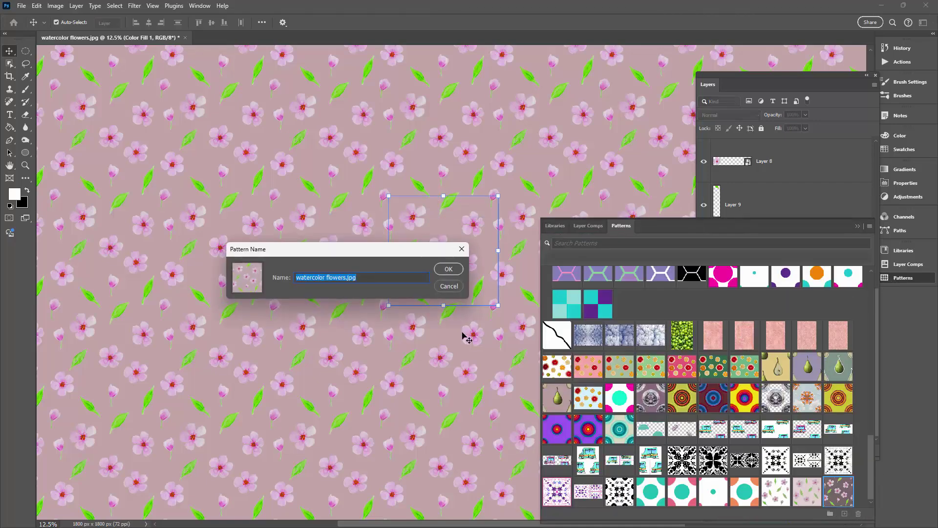
pyautogui.click(449, 272)
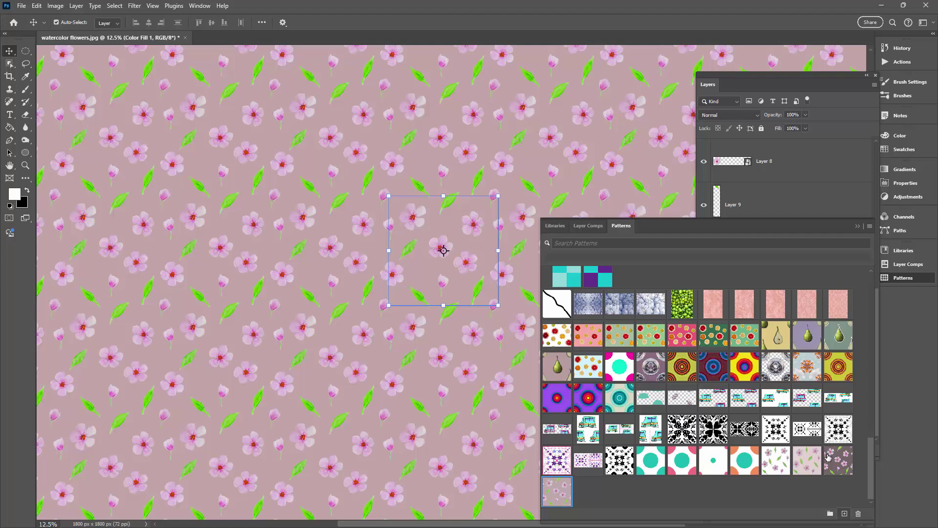
pyautogui.click(733, 204)
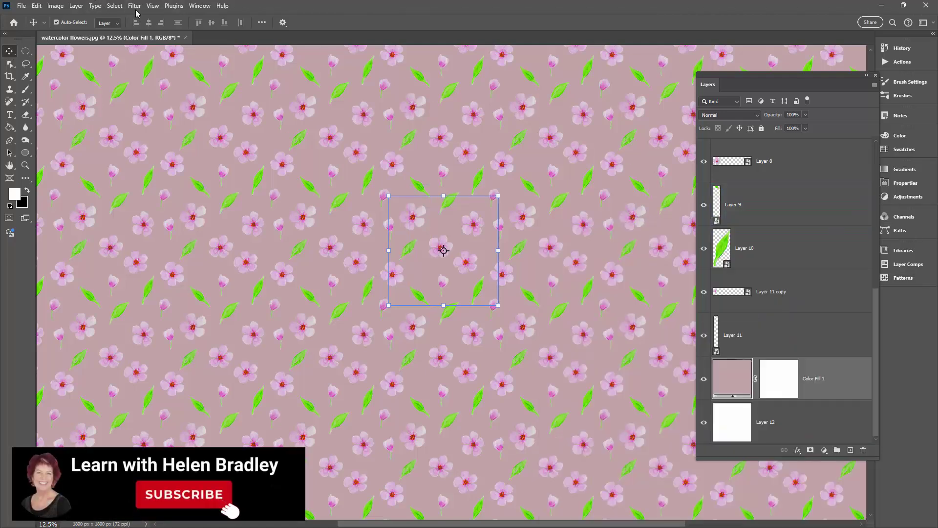
# Step: Turn off View > Pattern Preview so only the single 1800 × 1800 px tile shows
pyautogui.click(152, 7)
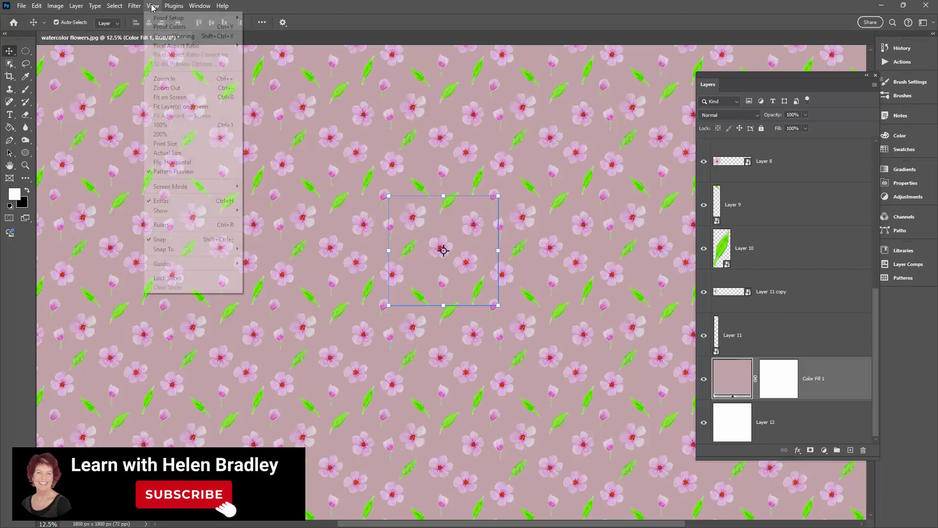
pyautogui.click(182, 171)
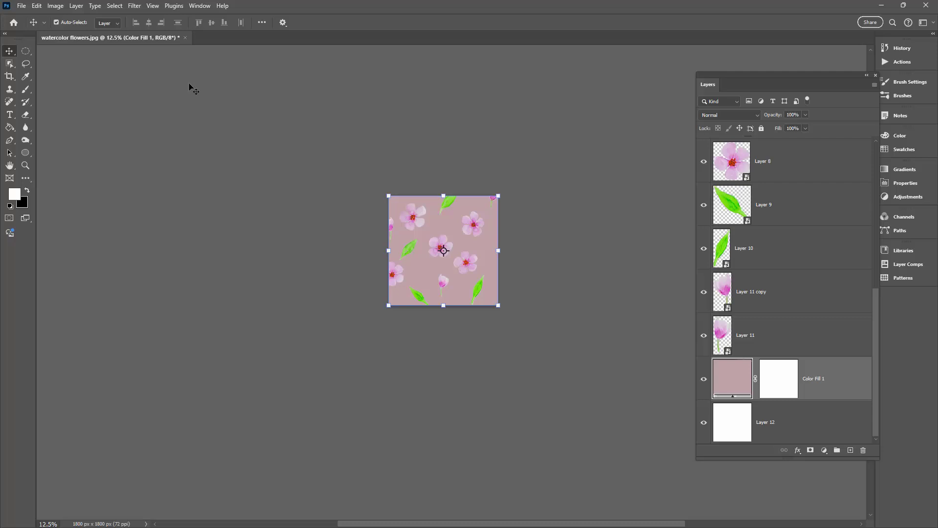
# Step: Create a new Untitled-1 document 6000 × 6000 pixels in size
pyautogui.click(21, 6)
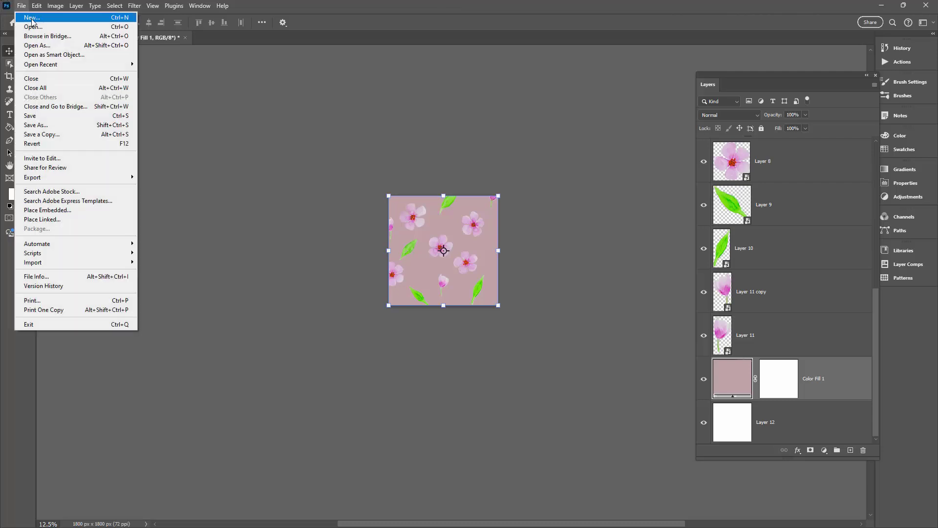
pyautogui.click(32, 18)
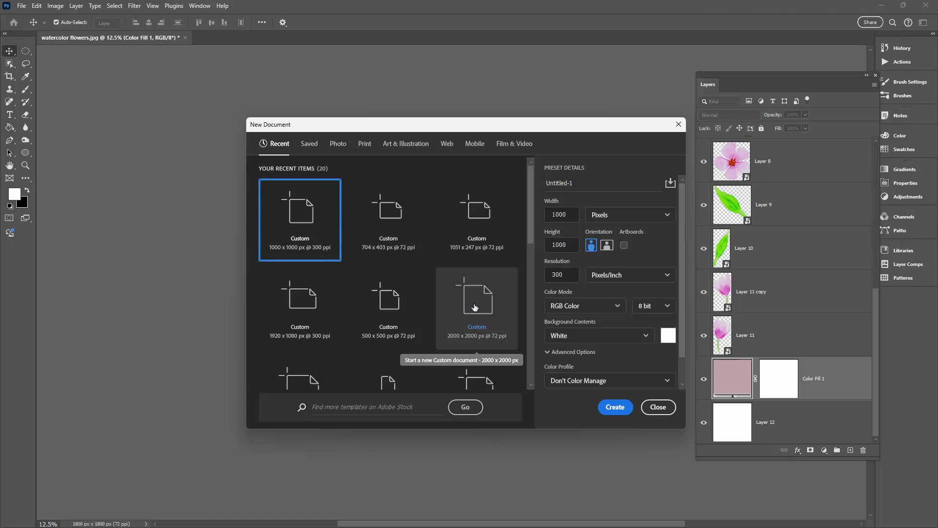
pyautogui.click(550, 214)
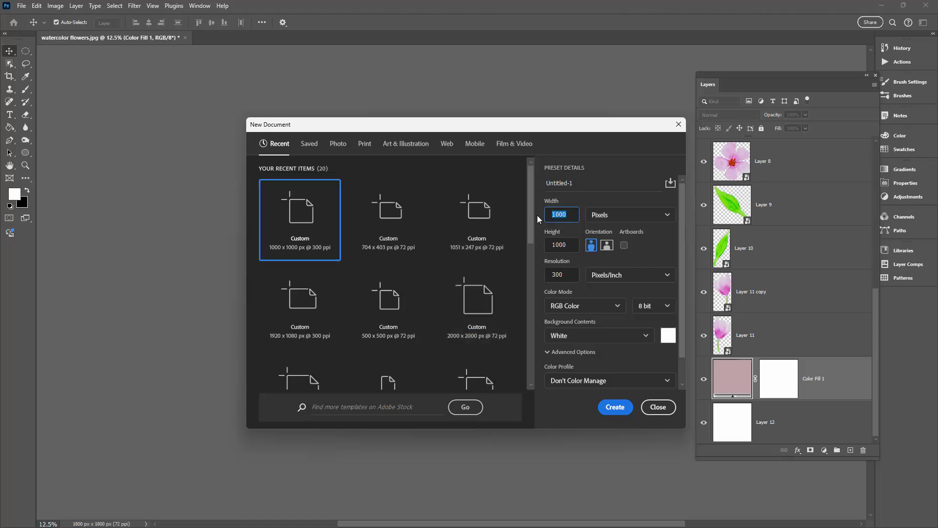
pyautogui.write('6000')
pyautogui.press('Tab')
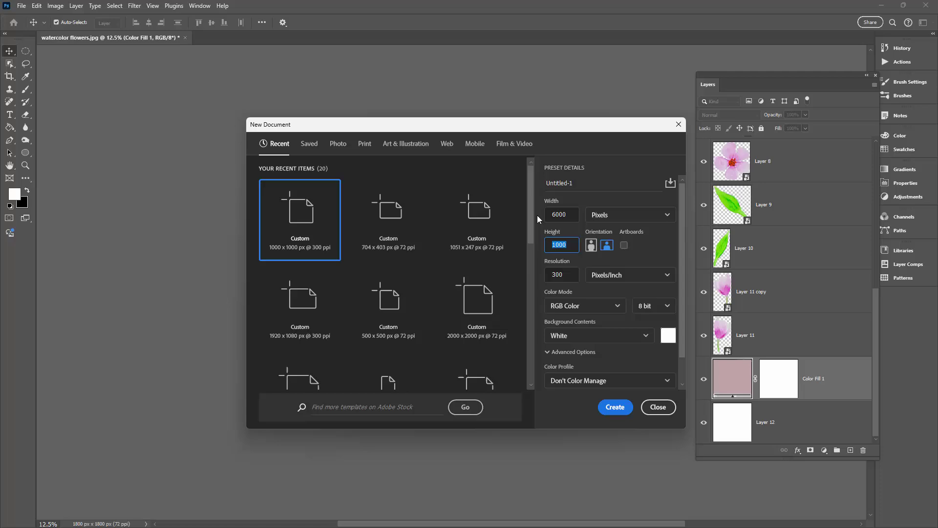
pyautogui.write('6000')
pyautogui.press('Return')
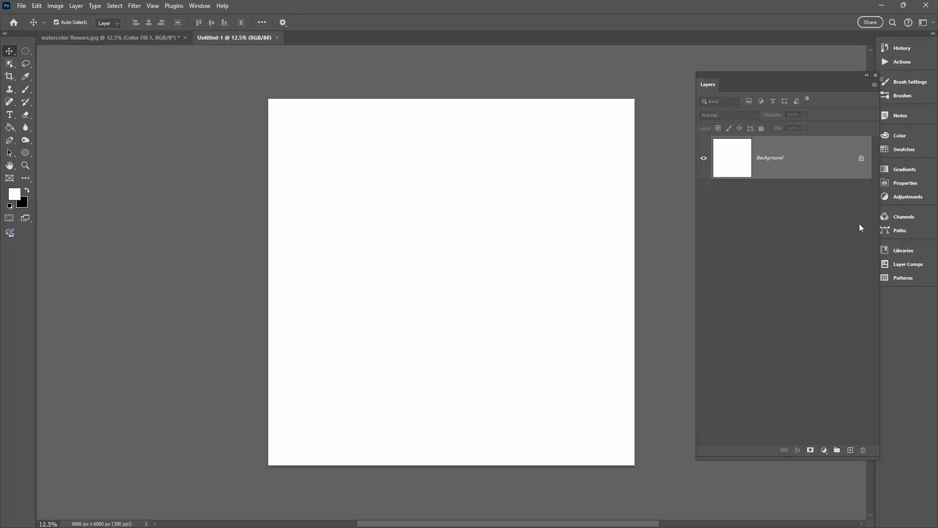
# Step: Unlock the background and add a dark flower Pattern Fill layer, briefly trying the light pattern
pyautogui.click(862, 160)
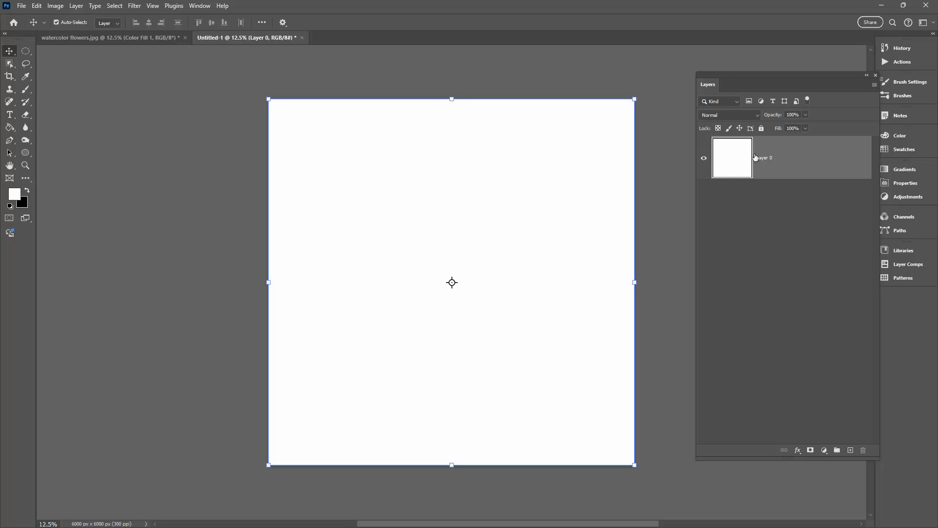
pyautogui.click(893, 277)
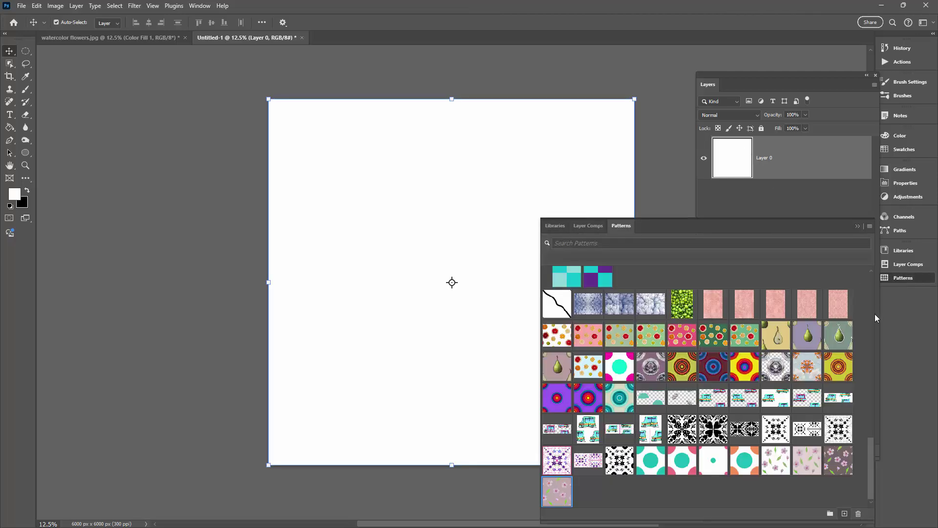
pyautogui.click(839, 463)
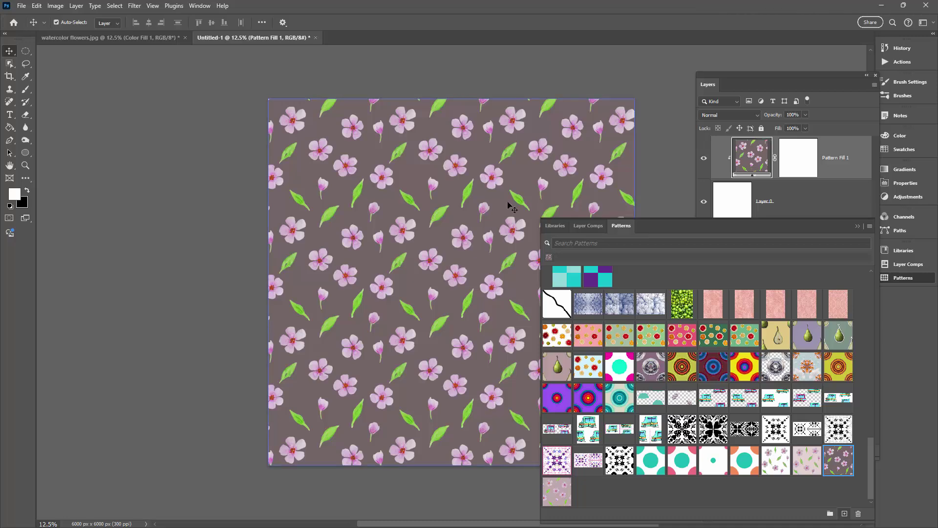
pyautogui.moveTo(482, 205); pyautogui.dragTo(303, 198)
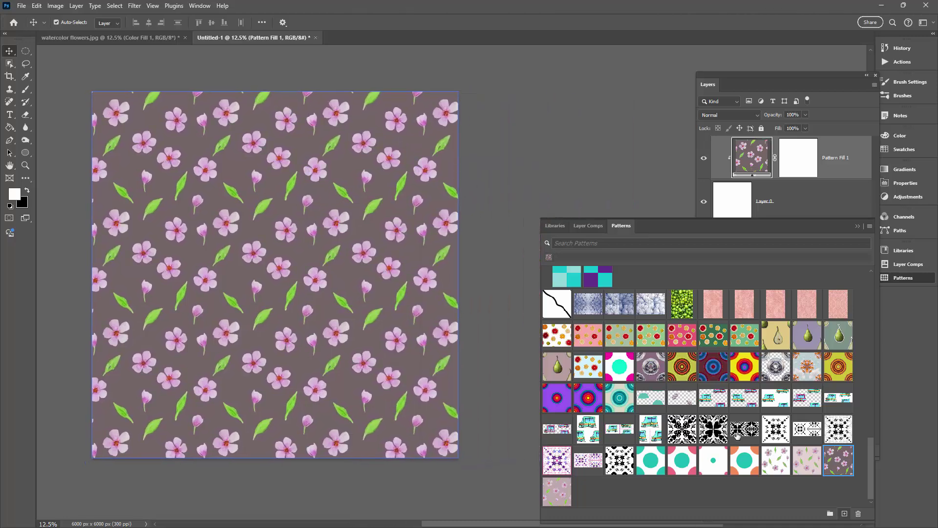
pyautogui.click(557, 498)
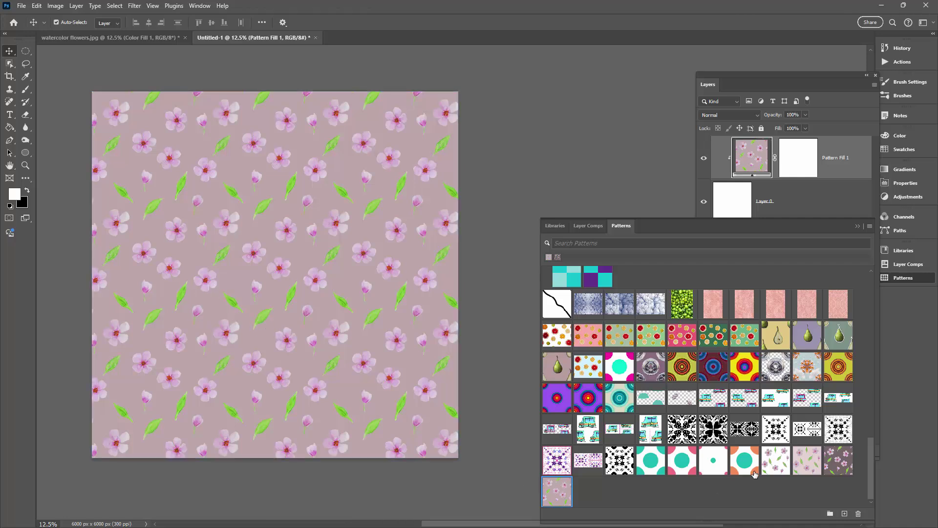
pyautogui.click(834, 463)
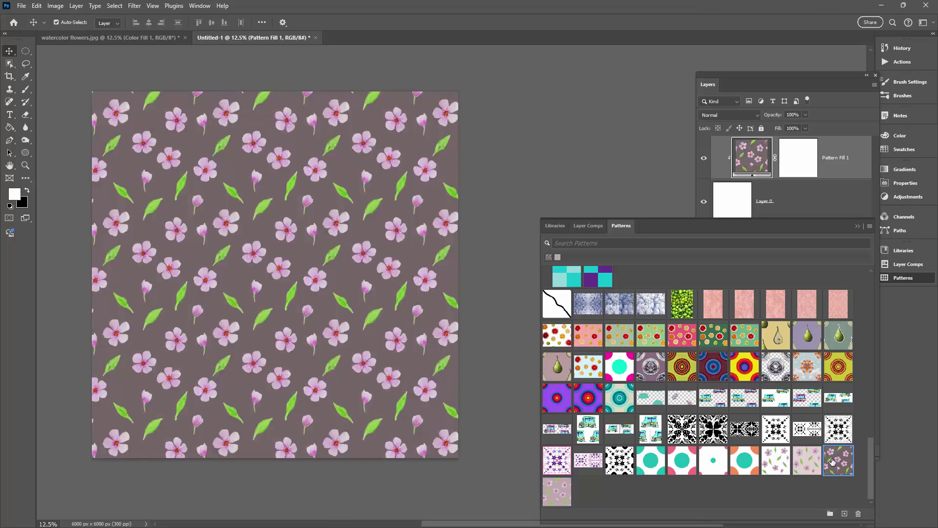